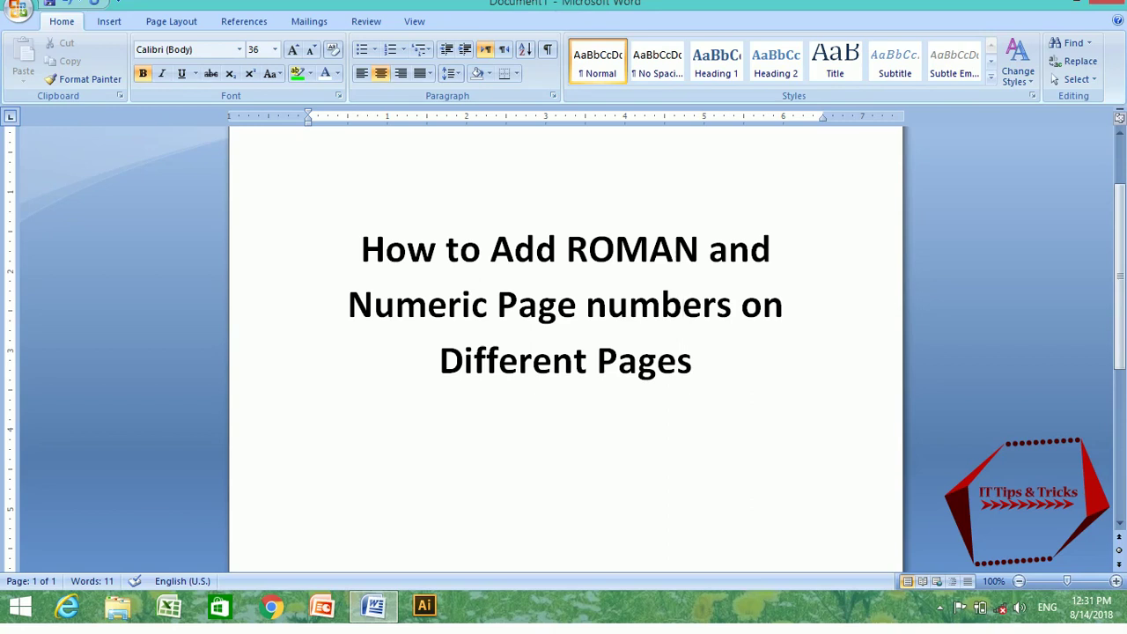
Select the whole title text and delete it.
left_click(696, 356)
left_click(698, 373)
mouse_move(1114, 226)
left_mouse_down()
mouse_move(1122, 276)
mouse_move(1119, 236)
left_mouse_up()
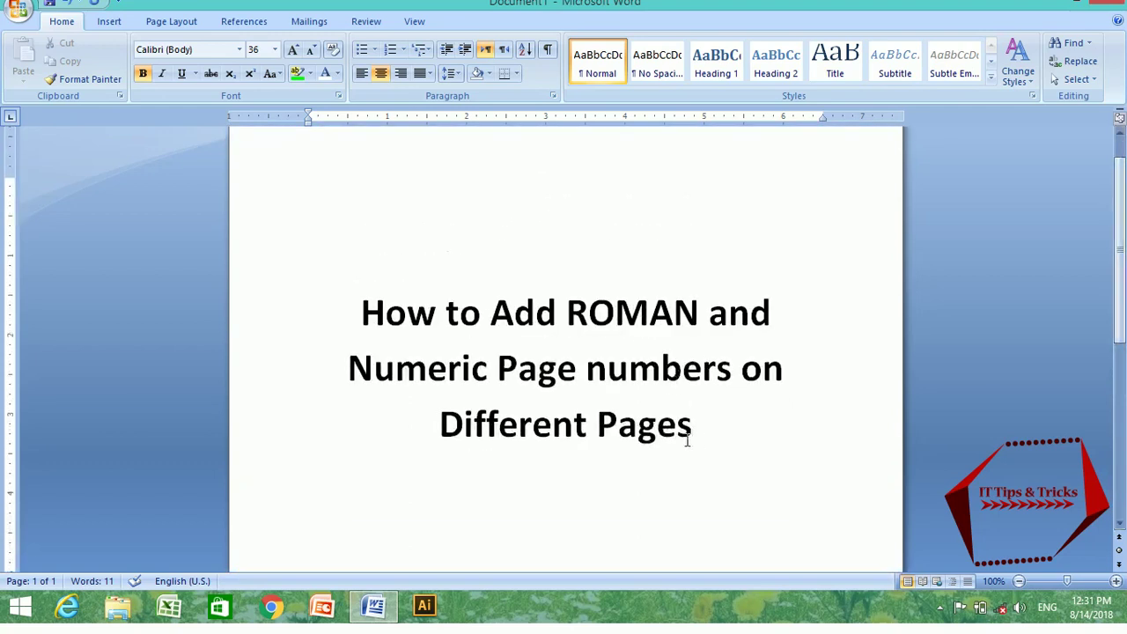
left_click_drag(688, 440, 306, 305)
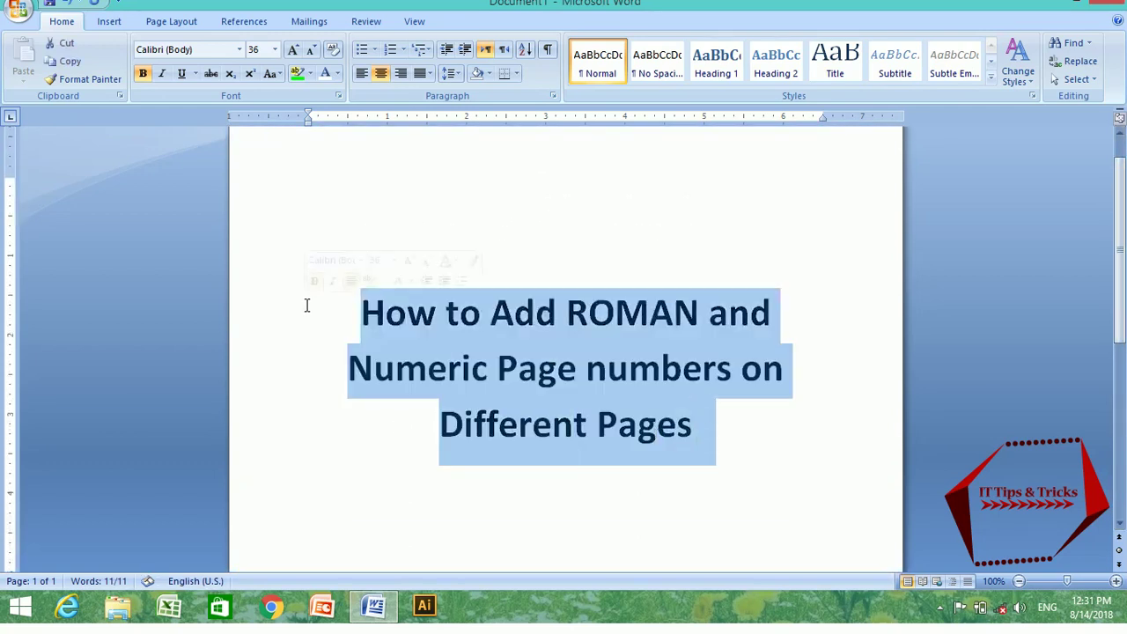
key("Delete")
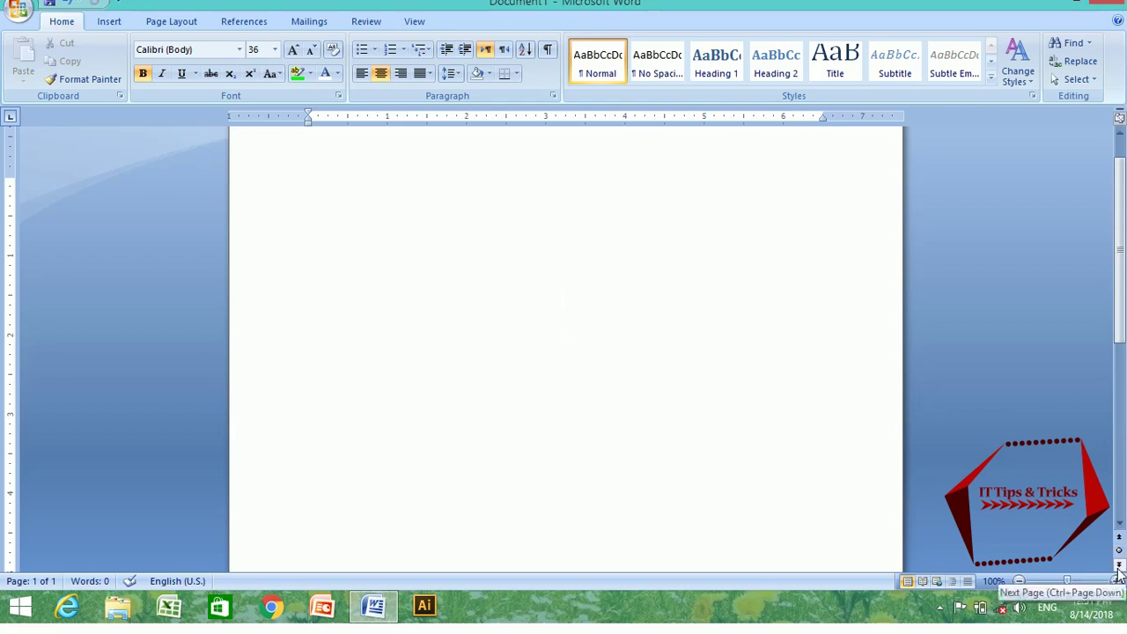
Insert page breaks with Ctrl+Enter until the document has seven blank pages, then return to page 1.
left_click(1118, 568)
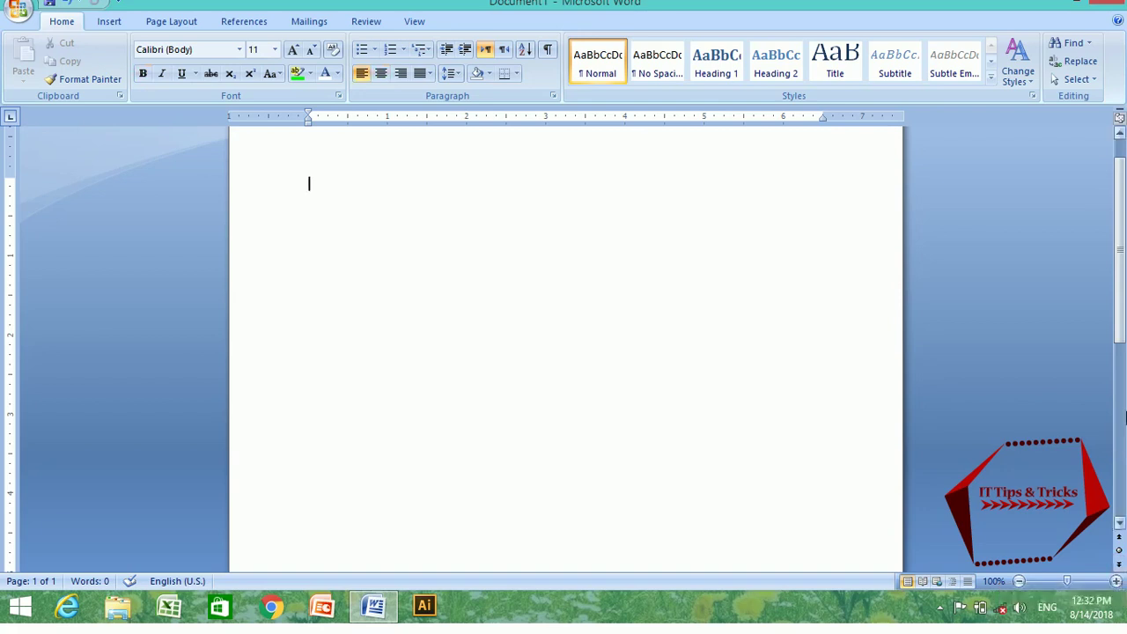
scroll(1120, 414, "down", 10)
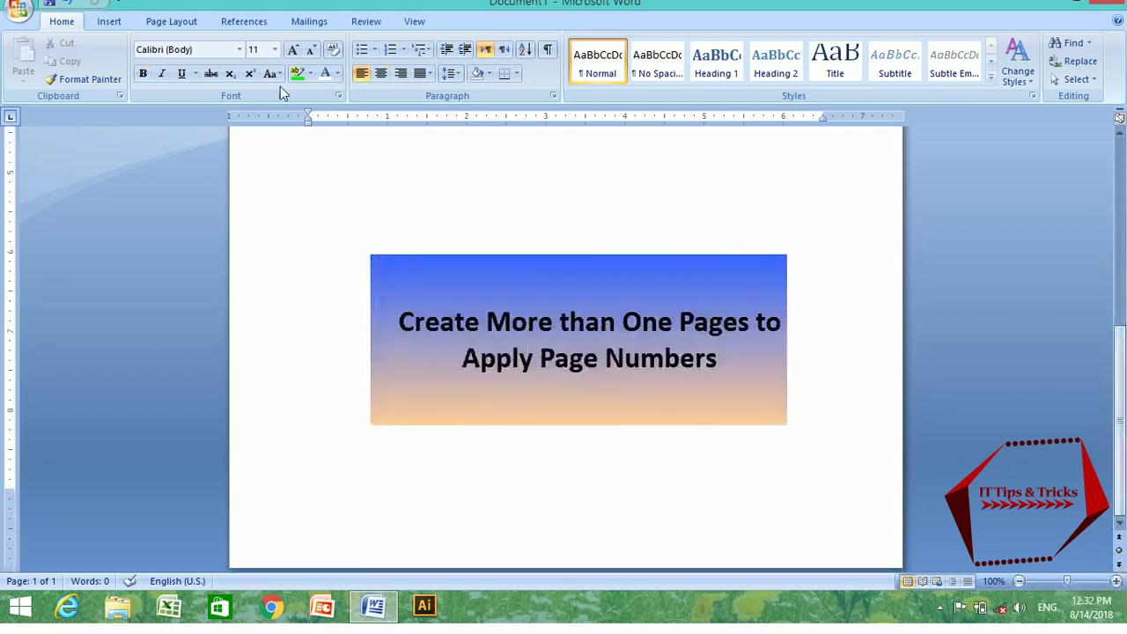
key("ctrl+Home")
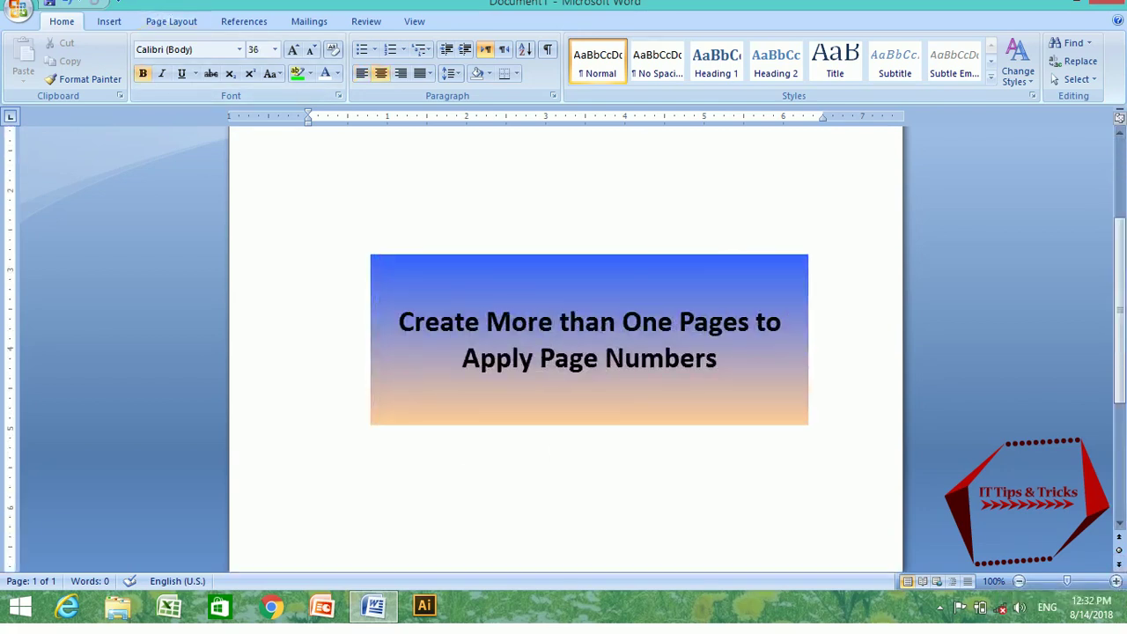
key("Return")
key("ctrl+Return")
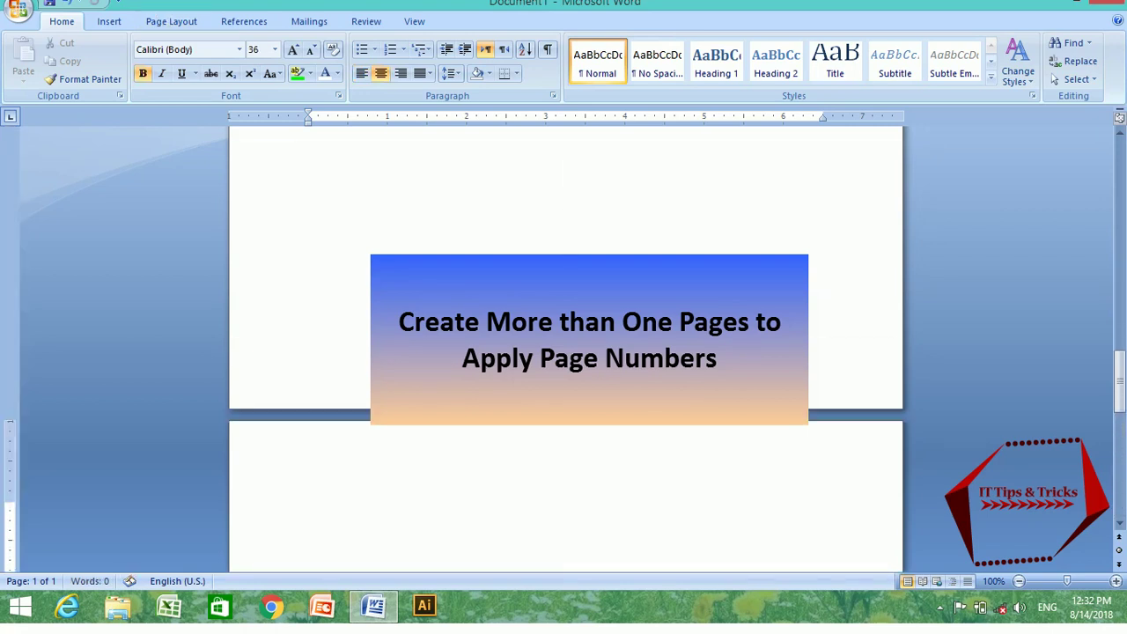
scroll(397, 293, "down", 2)
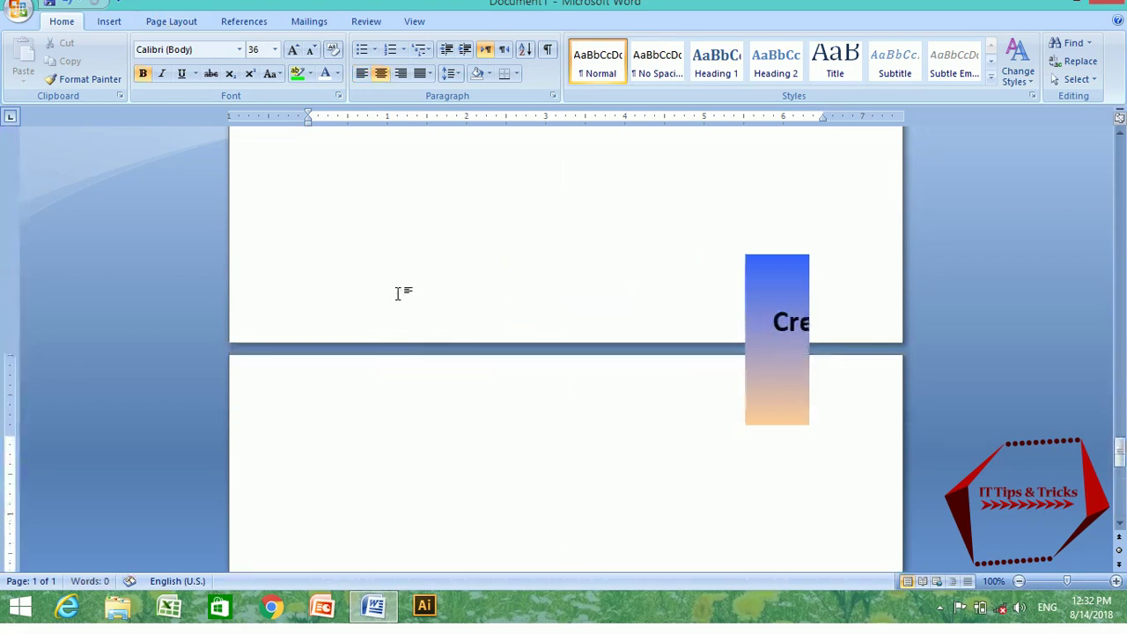
key("ctrl+Return")
key("ctrl+Return")
key("ctrl+Return")
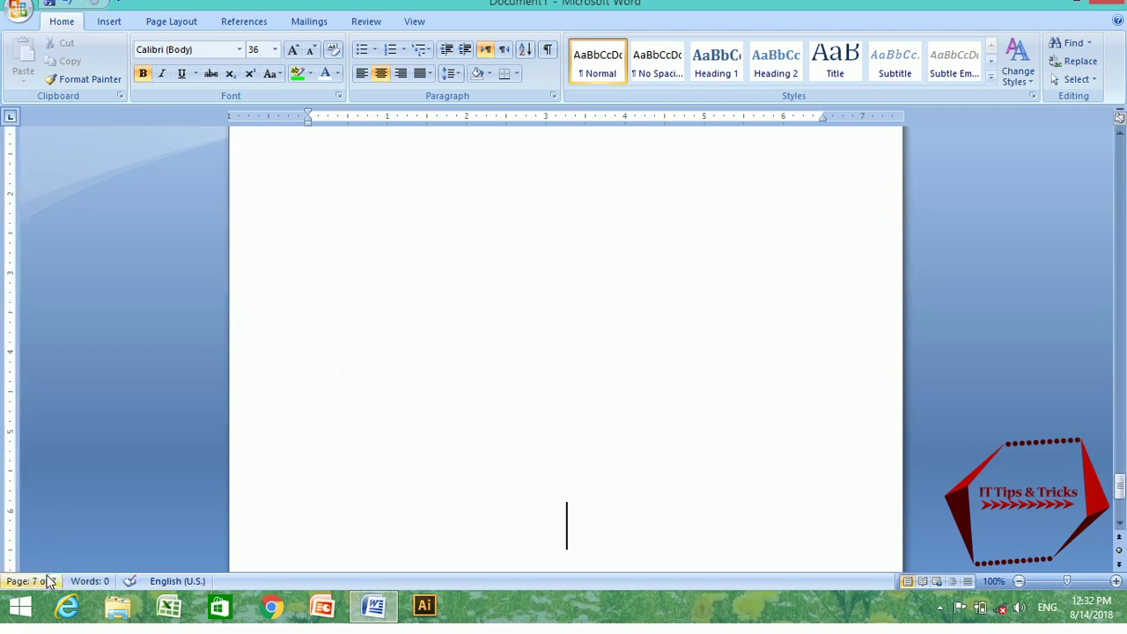
left_click(647, 403)
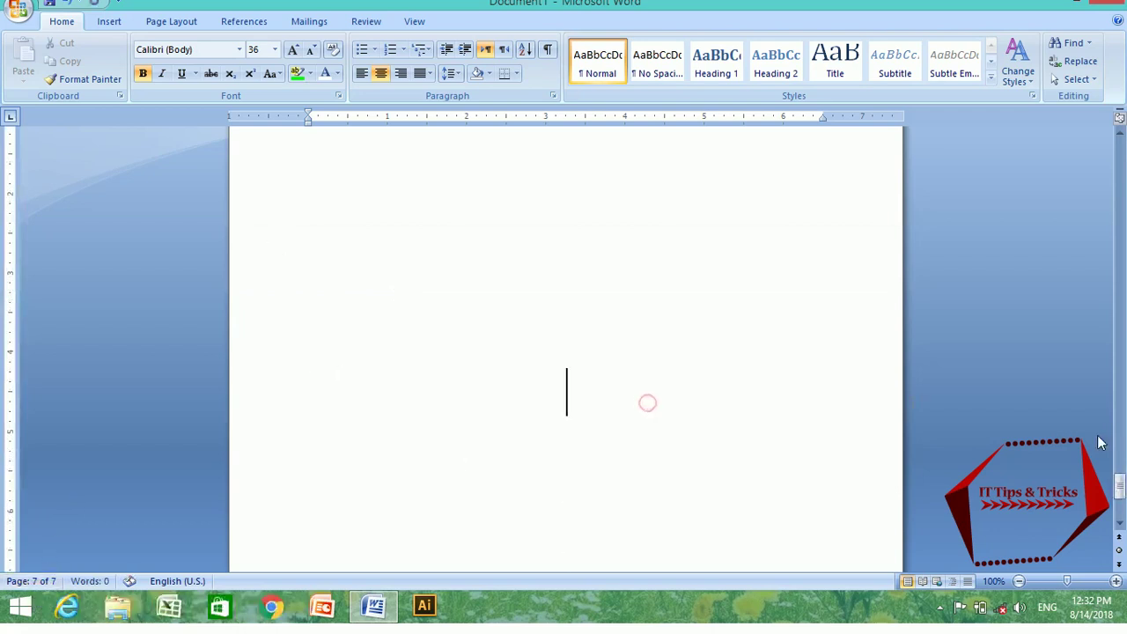
left_click_drag(1118, 485, 1101, 145)
left_click(525, 231)
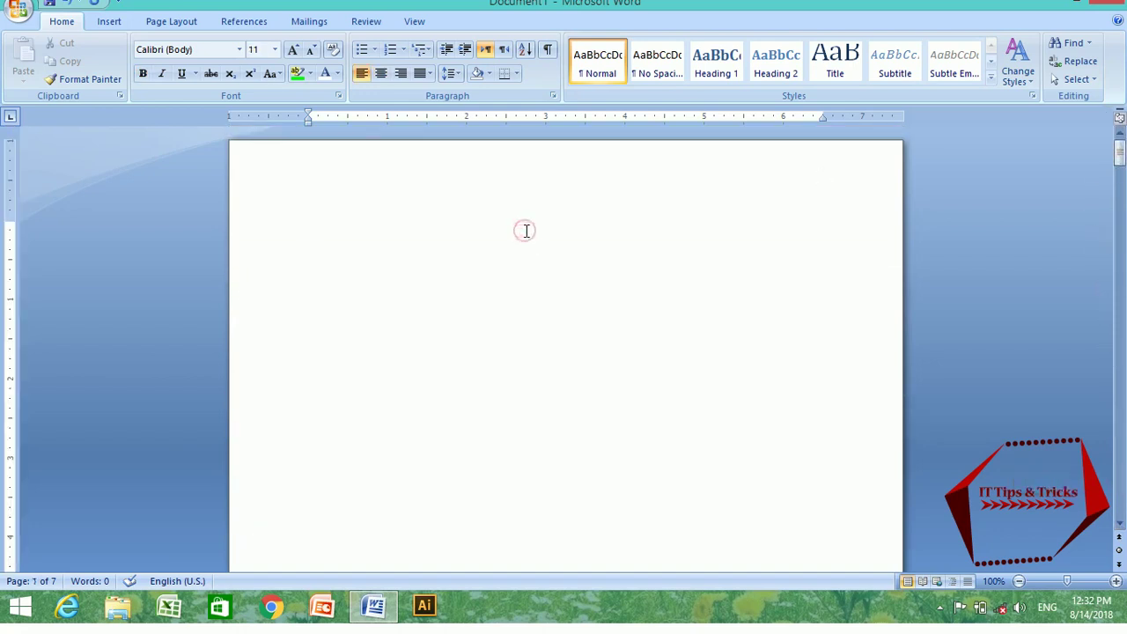
Insert a centred Plain Number 2 page number at the top of the page from the Insert tab.
left_click(107, 23)
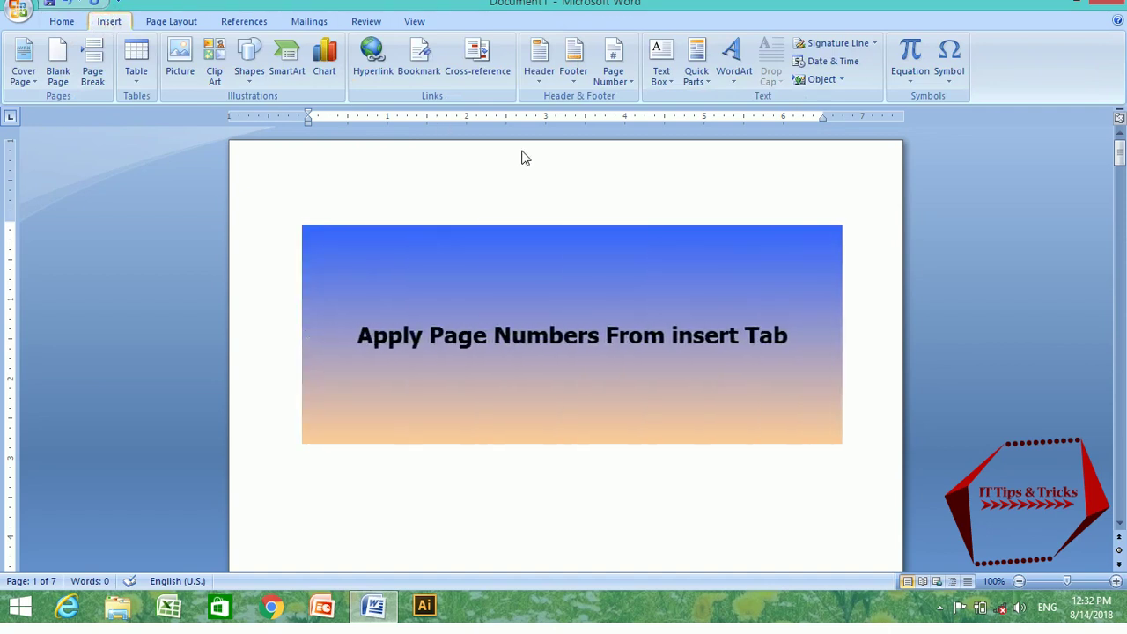
left_click(624, 81)
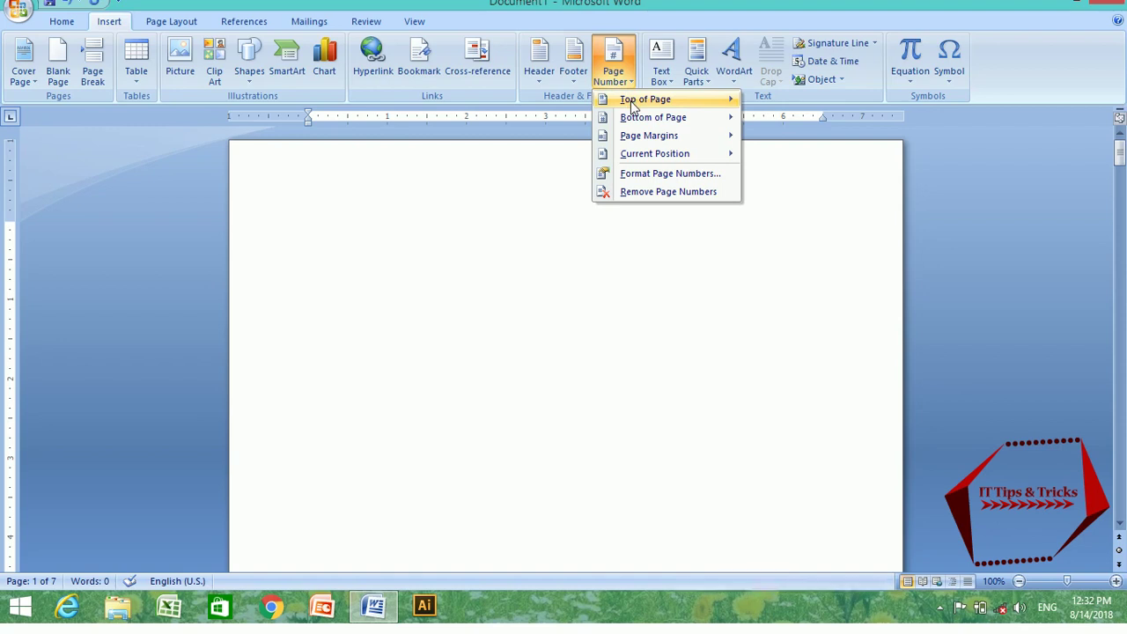
mouse_move(632, 104)
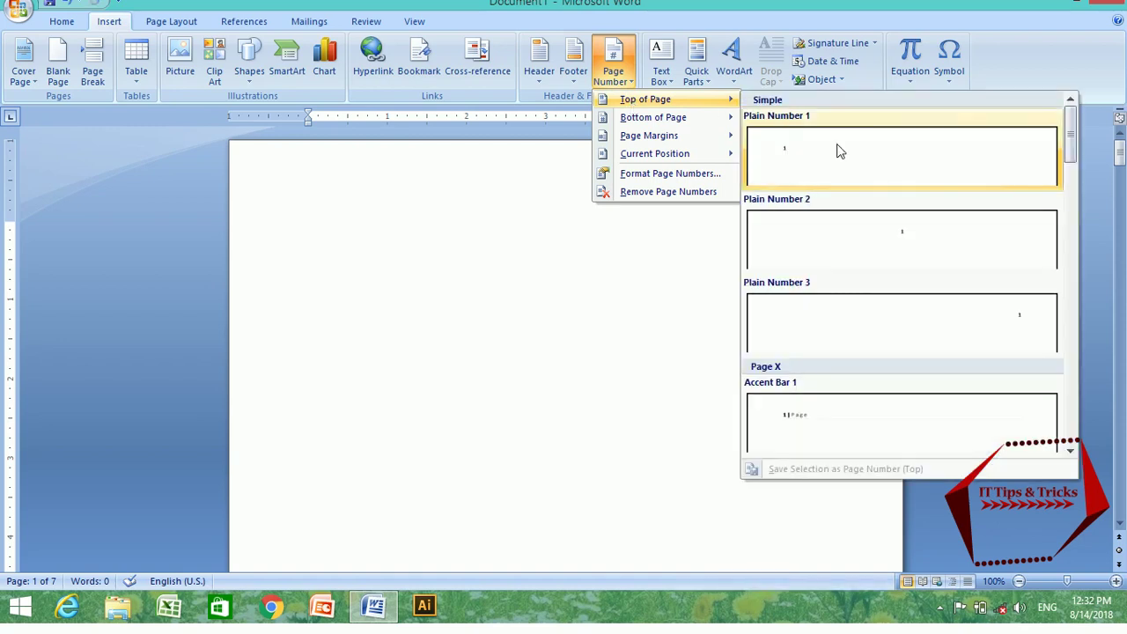
left_click(862, 238)
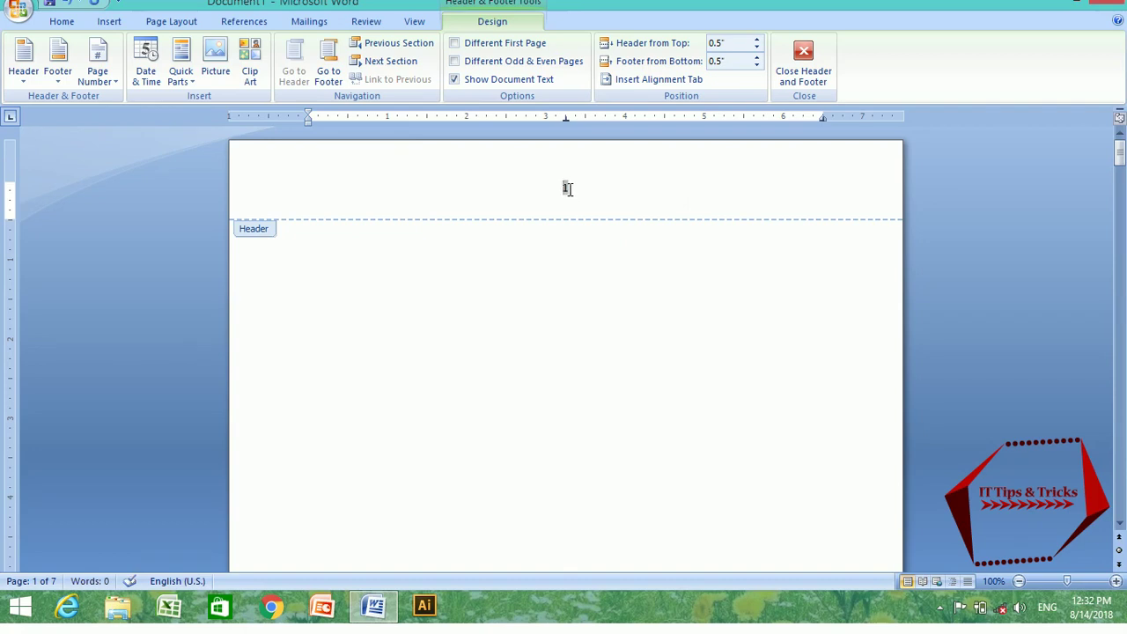
Zoom in on the page and close header editing.
left_click(1116, 582)
left_click(1116, 582)
left_click(1115, 582)
left_click(1115, 582)
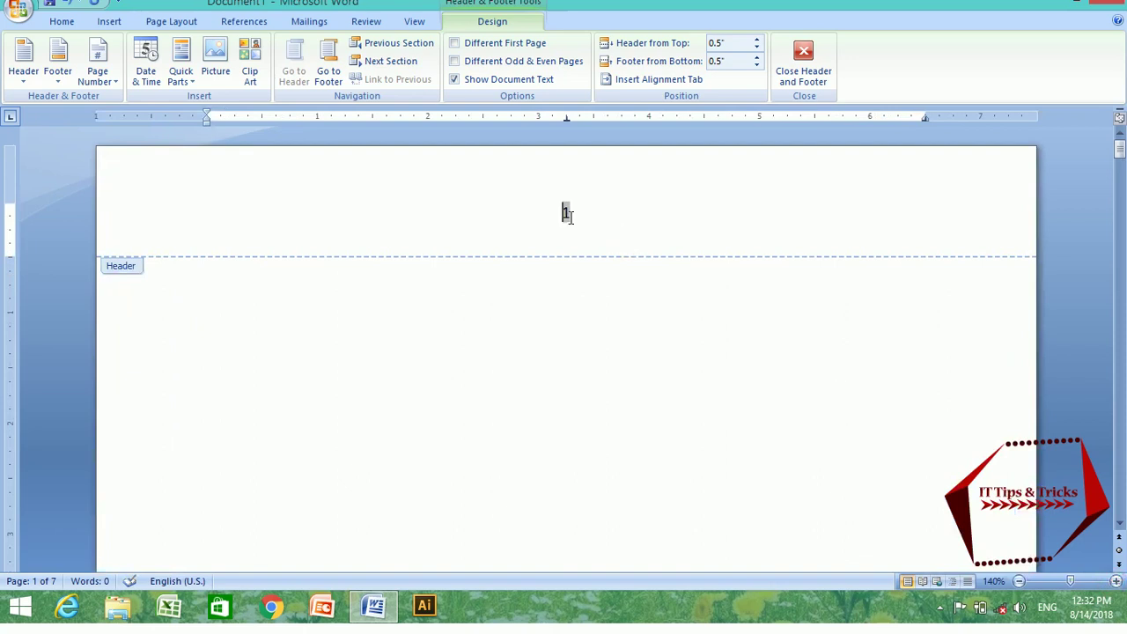
left_click(803, 60)
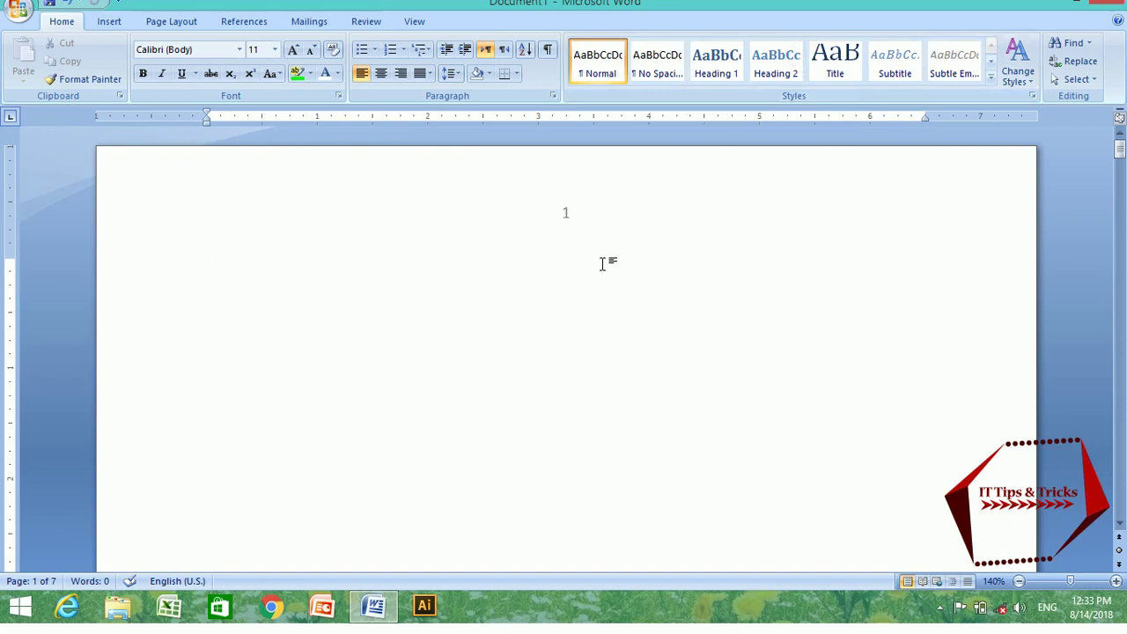
Page through the document to check each header number, then open page 4's header for editing.
left_click(1118, 565)
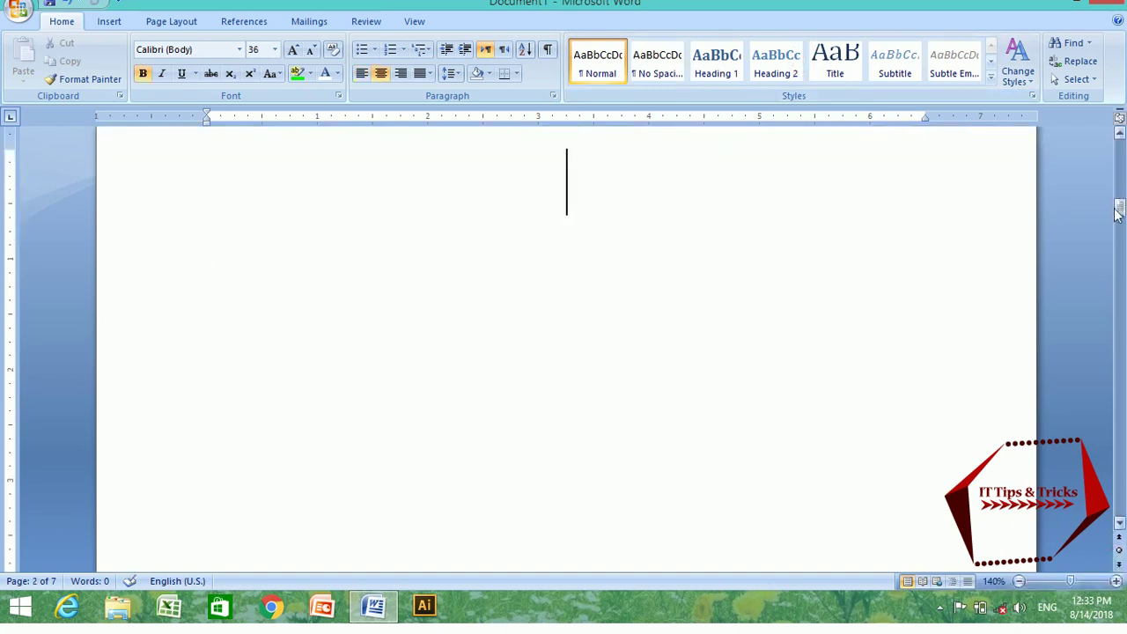
left_click_drag(1119, 208, 1119, 201)
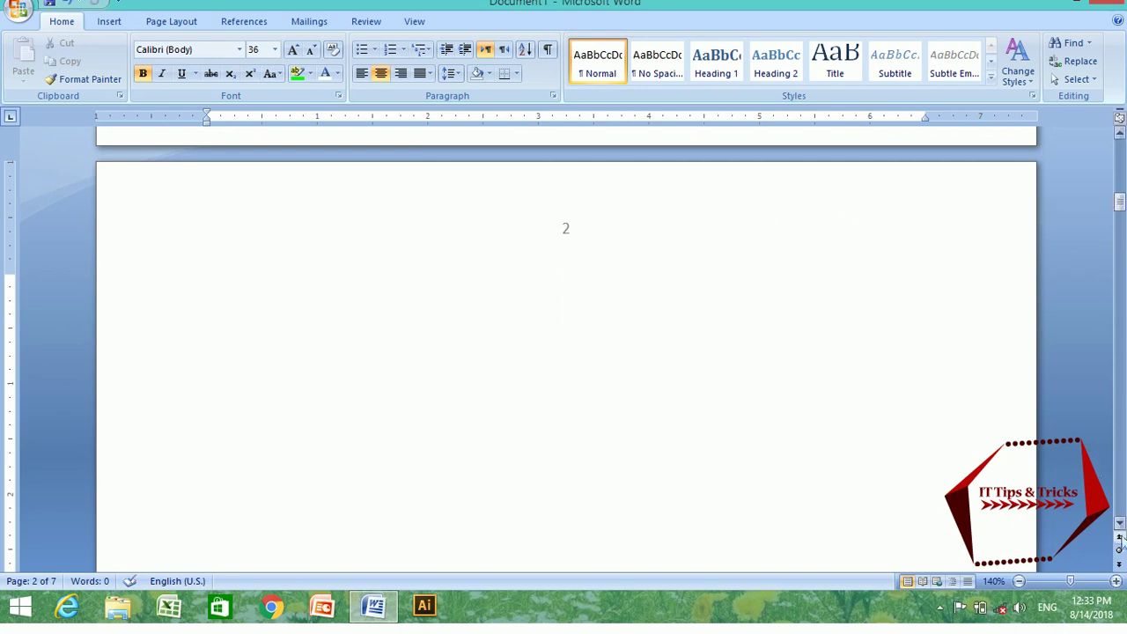
left_click(1119, 564)
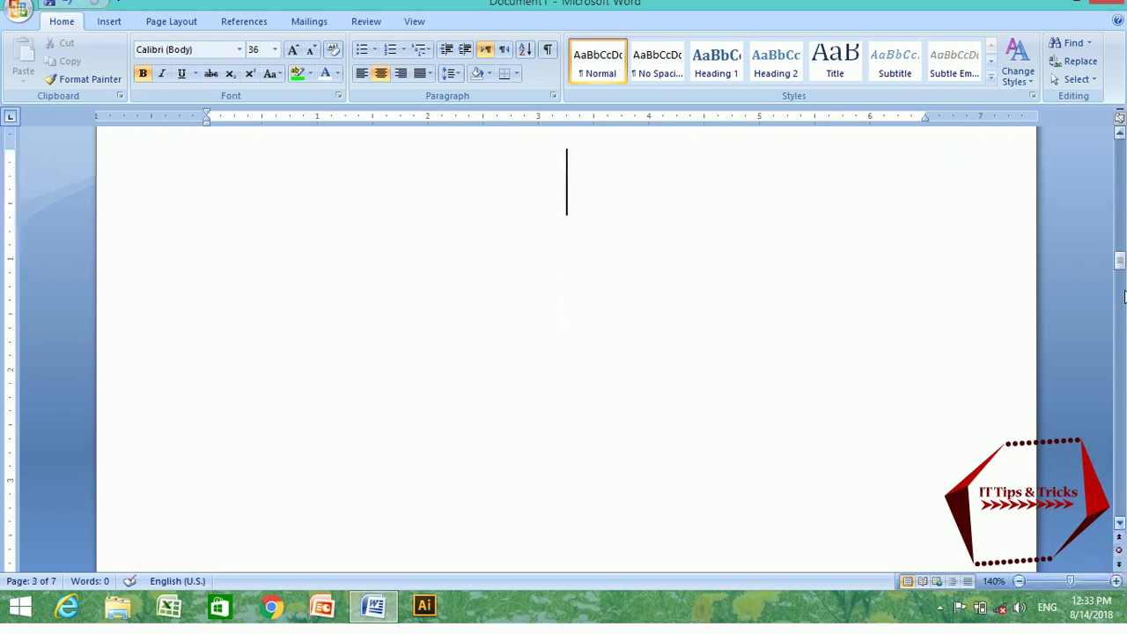
left_click_drag(1119, 264, 1122, 414)
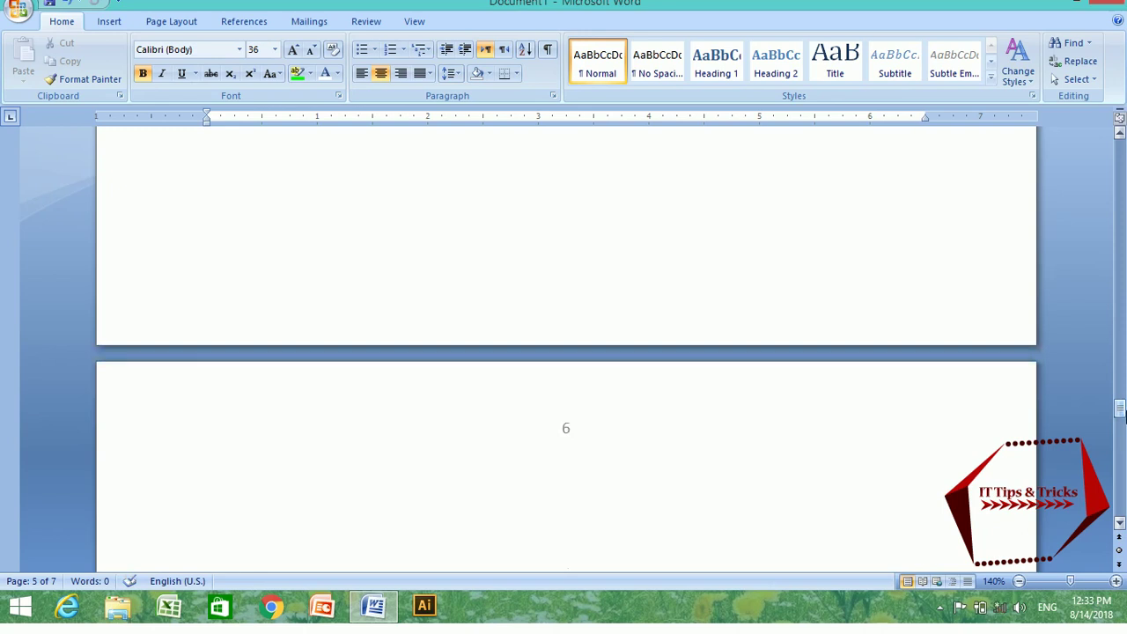
left_click_drag(1123, 414, 1100, 314)
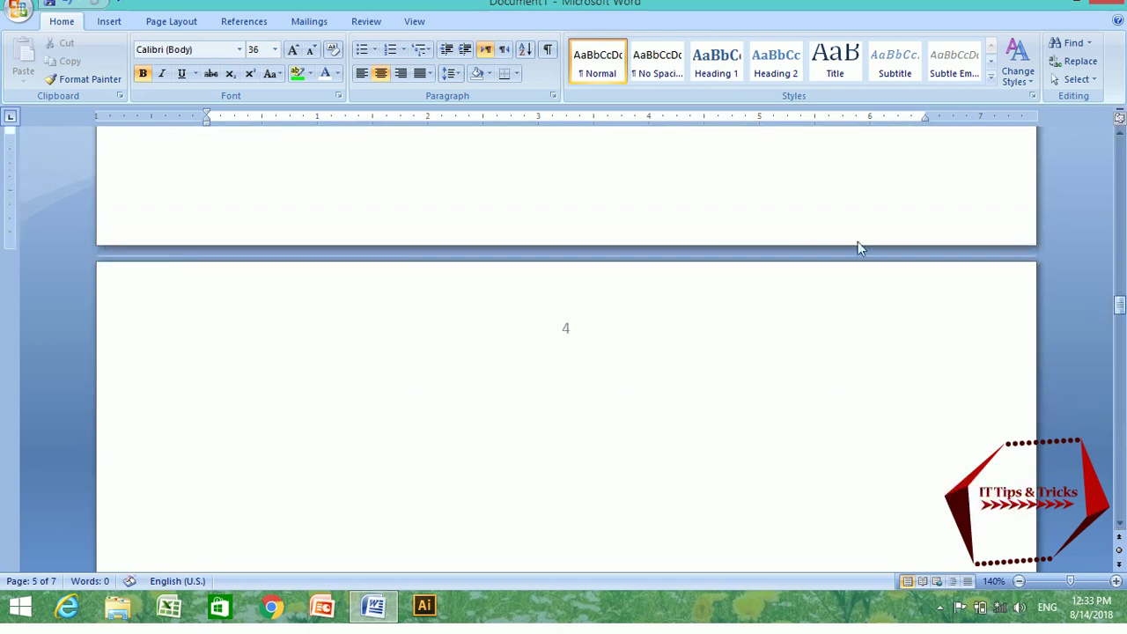
double_click(568, 332)
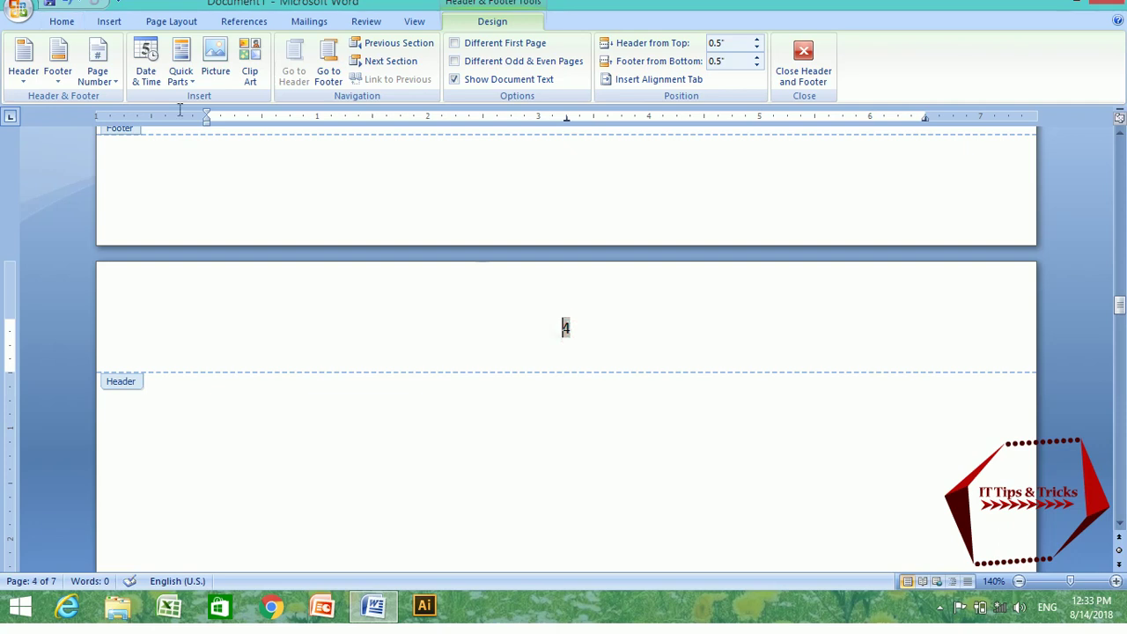
Format the page numbers as i, ii, iii with Start at selected, then close the header.
left_click(100, 54)
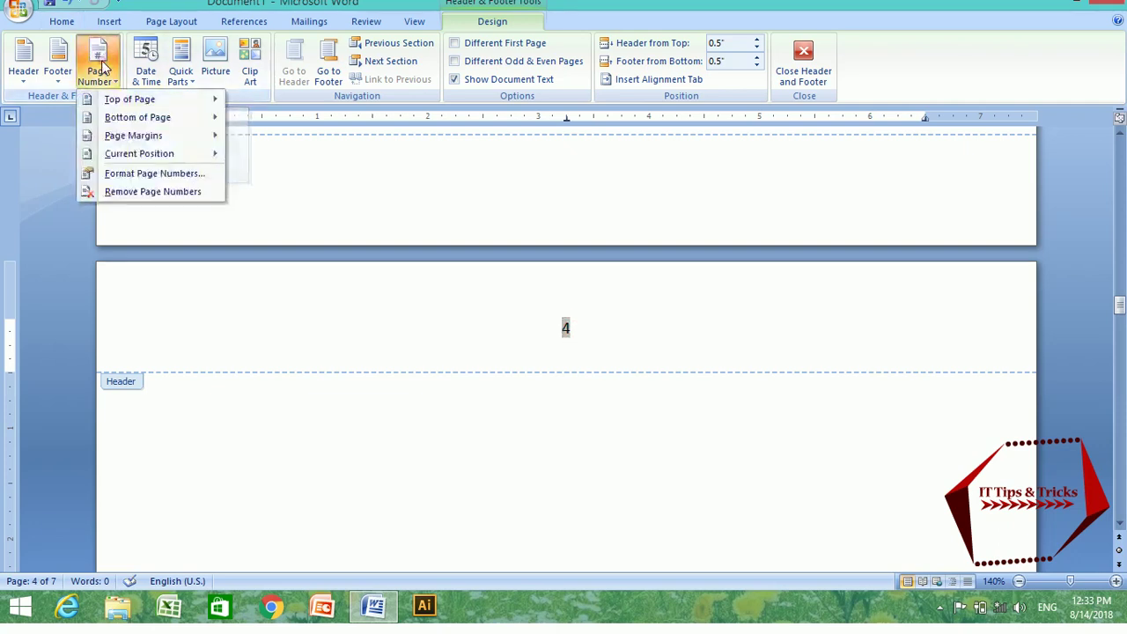
left_click(124, 176)
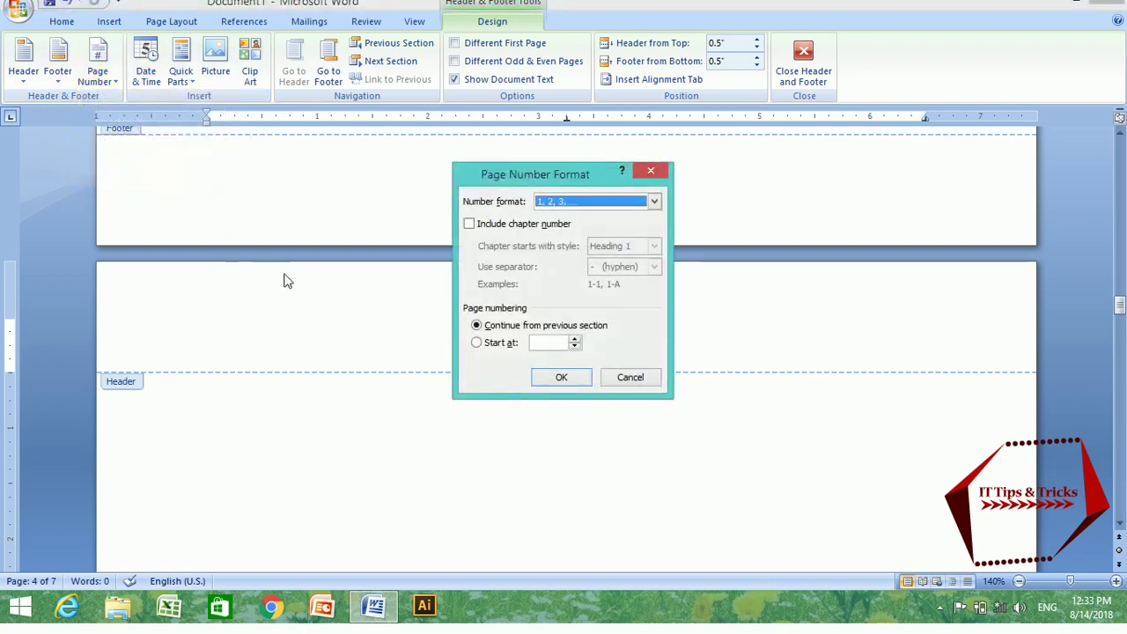
left_click(653, 200)
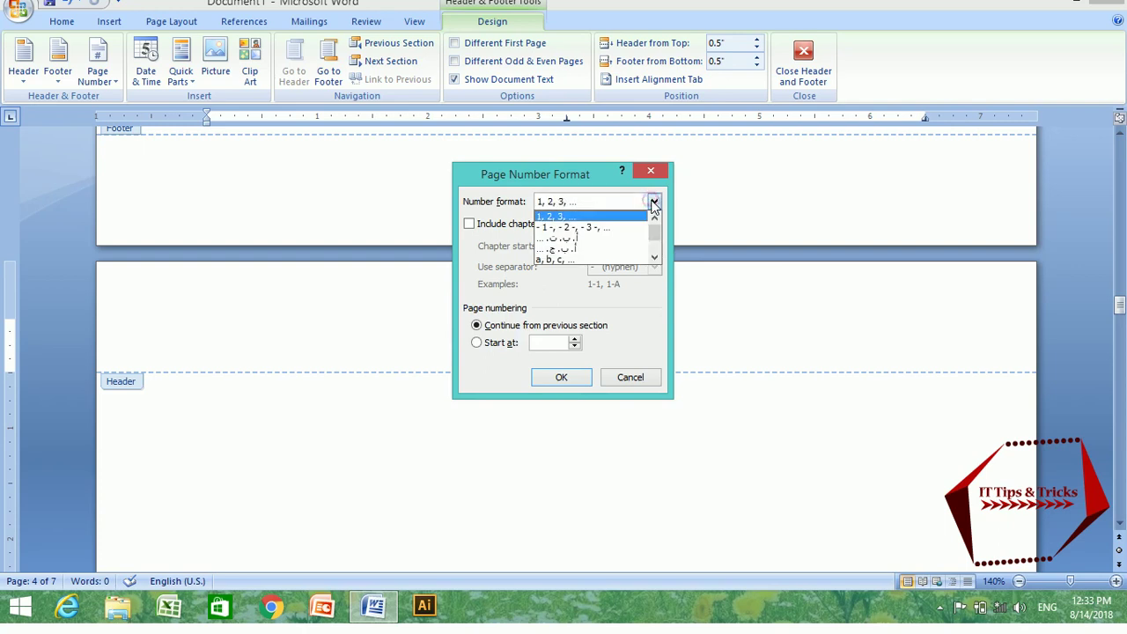
left_click(655, 256)
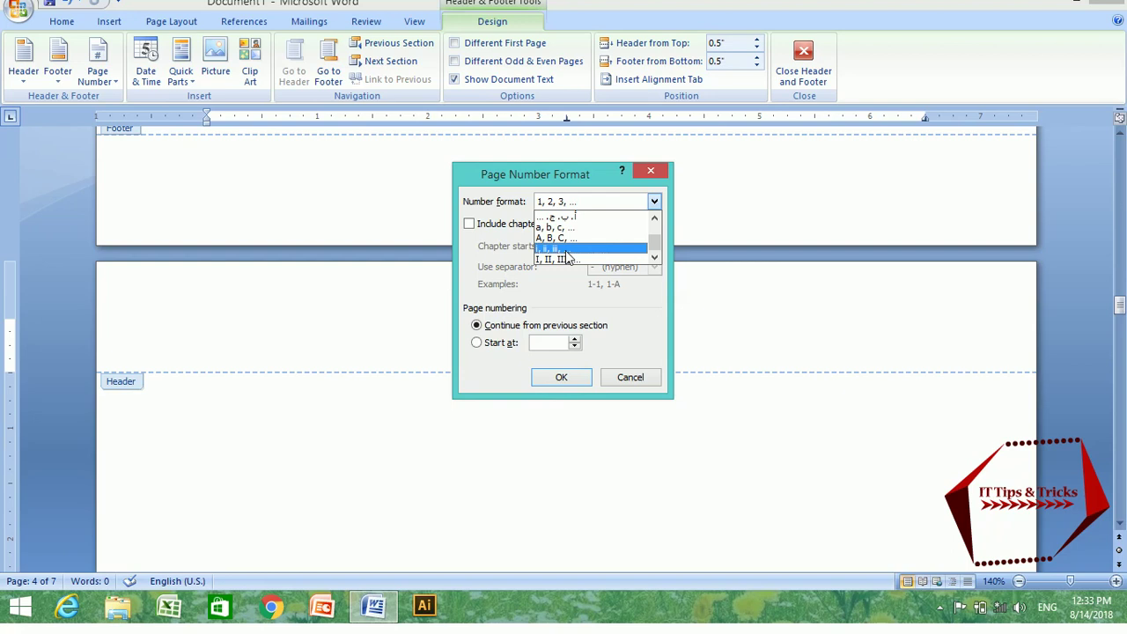
left_click(566, 249)
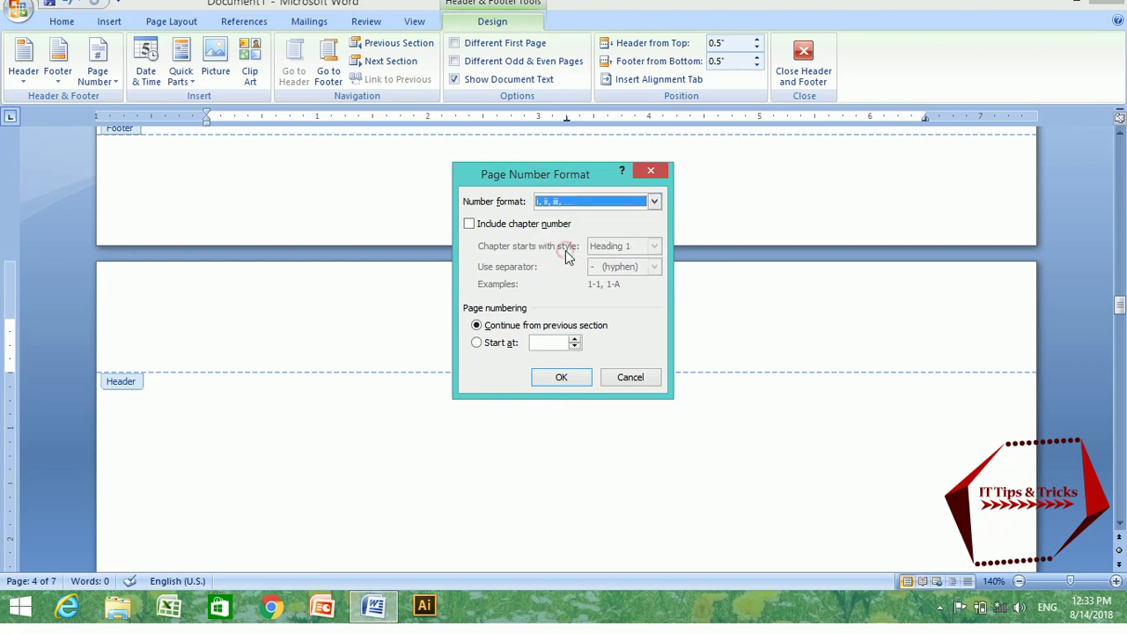
left_click(476, 343)
left_click(560, 379)
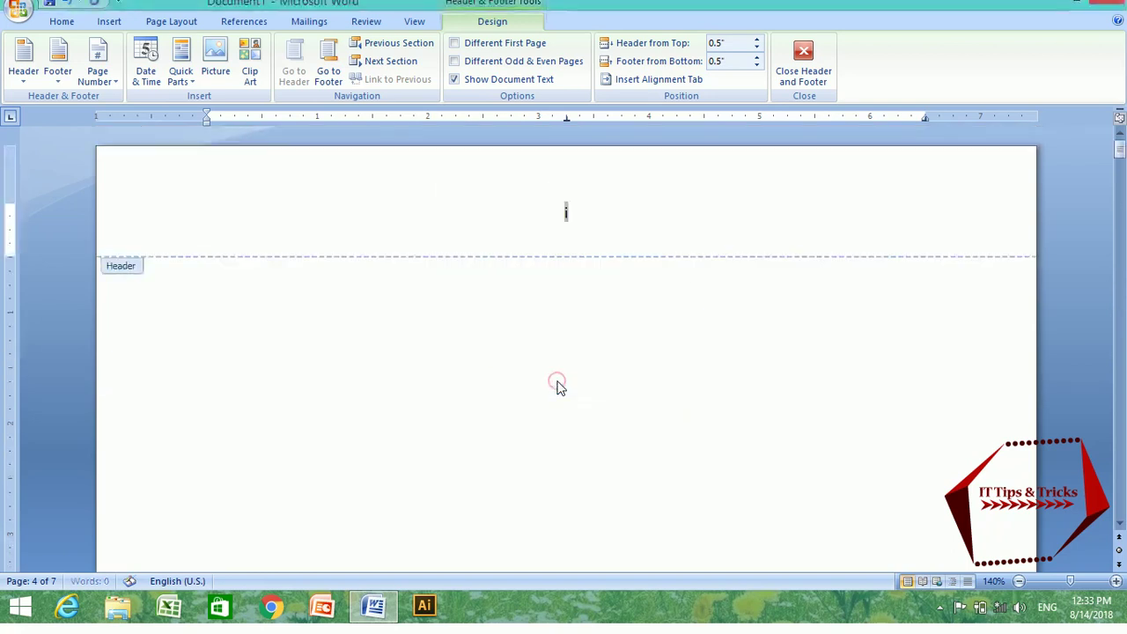
left_click(757, 221)
left_click(798, 77)
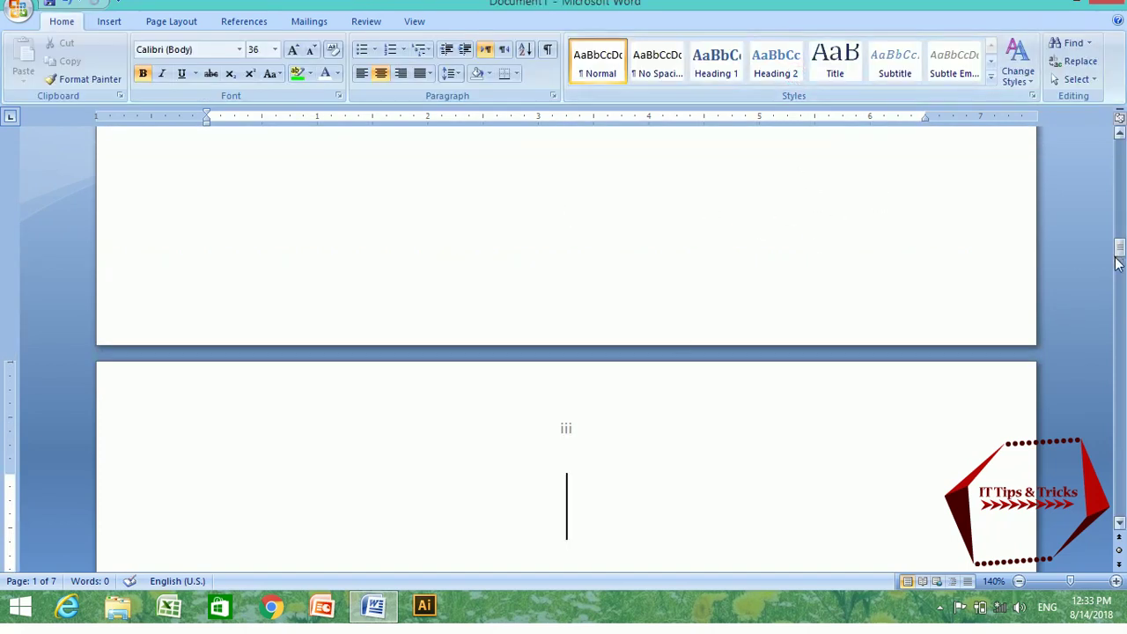
left_click_drag(1119, 251, 1116, 145)
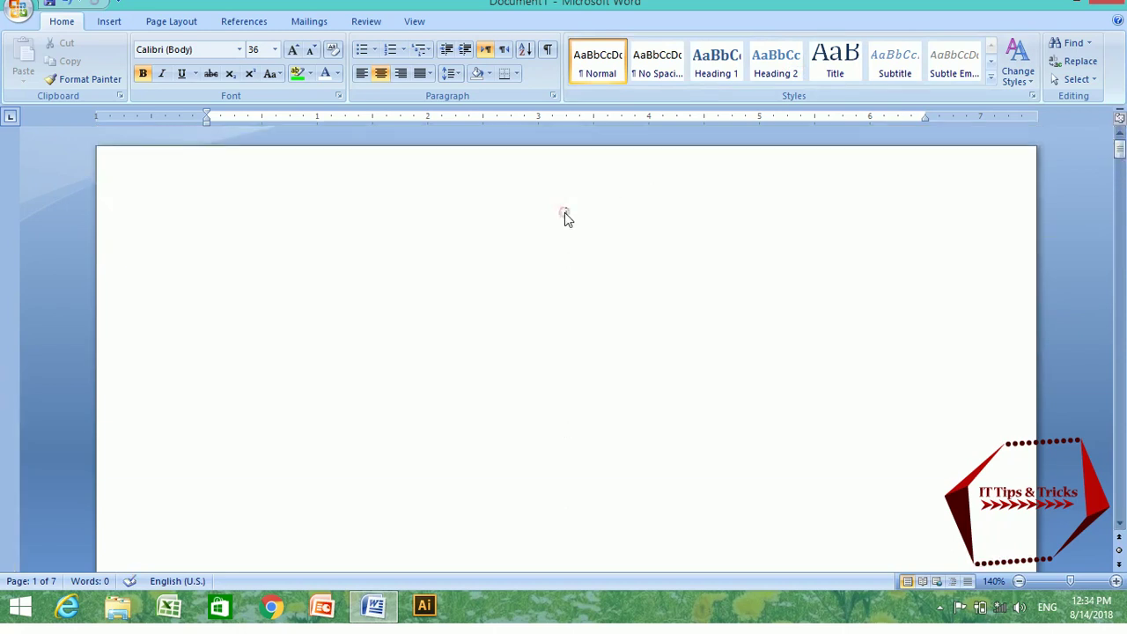
left_click(565, 212)
mouse_move(1120, 151)
left_mouse_down()
mouse_move(1119, 467)
mouse_move(1120, 150)
left_mouse_up()
left_click_drag(1120, 156, 1121, 304)
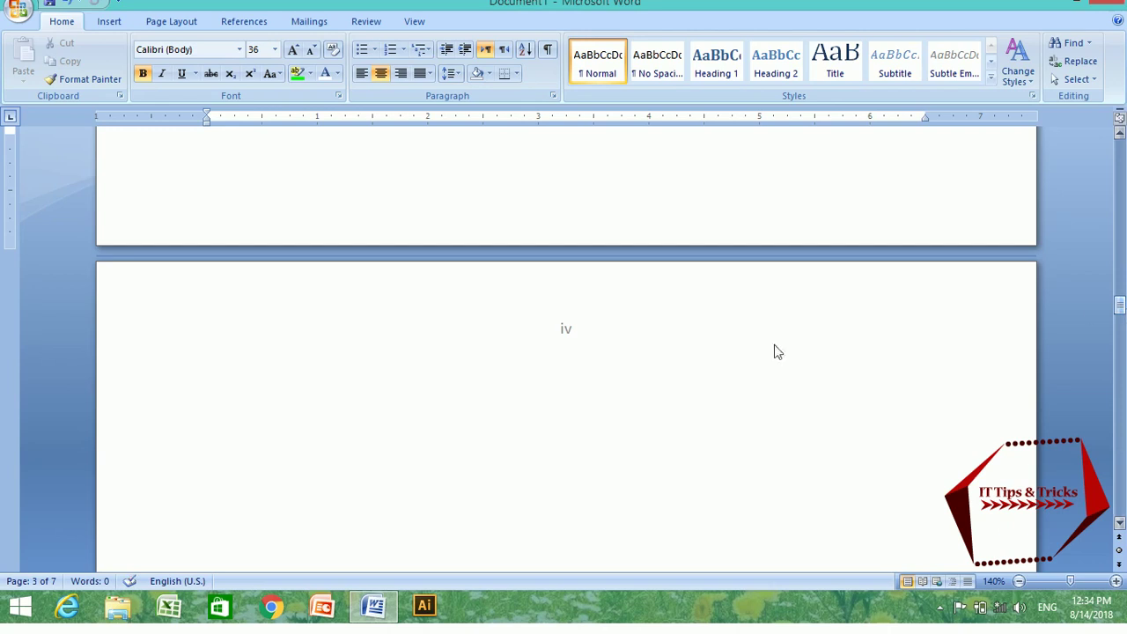
left_click(568, 336)
mouse_move(1120, 306)
left_mouse_down()
mouse_move(1120, 323)
mouse_move(1121, 305)
left_mouse_up()
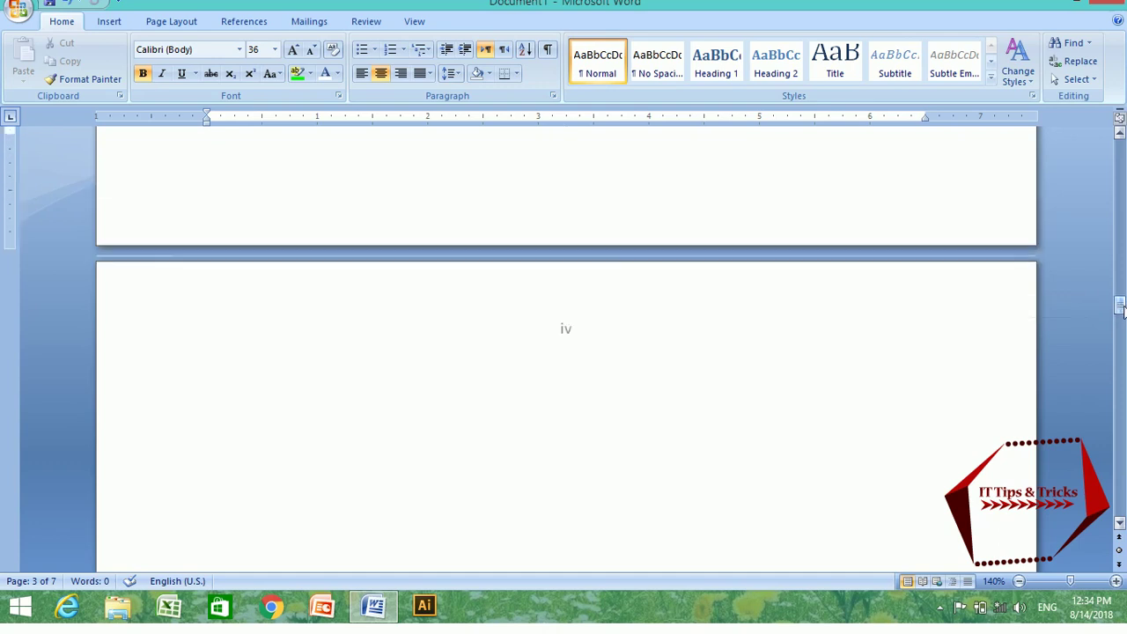
With the caret on page iv, insert a Next Page section break from Page Layout > Breaks.
left_click(604, 332)
left_click(495, 372)
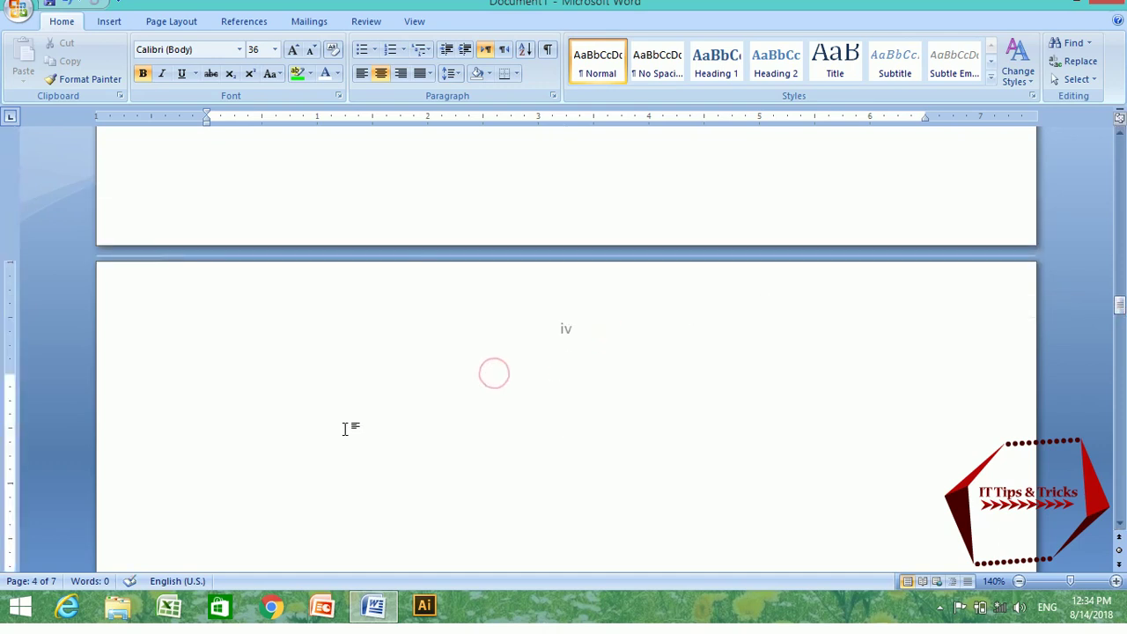
scroll(348, 428, "down", 1)
key("Return")
key("Return")
key("Return")
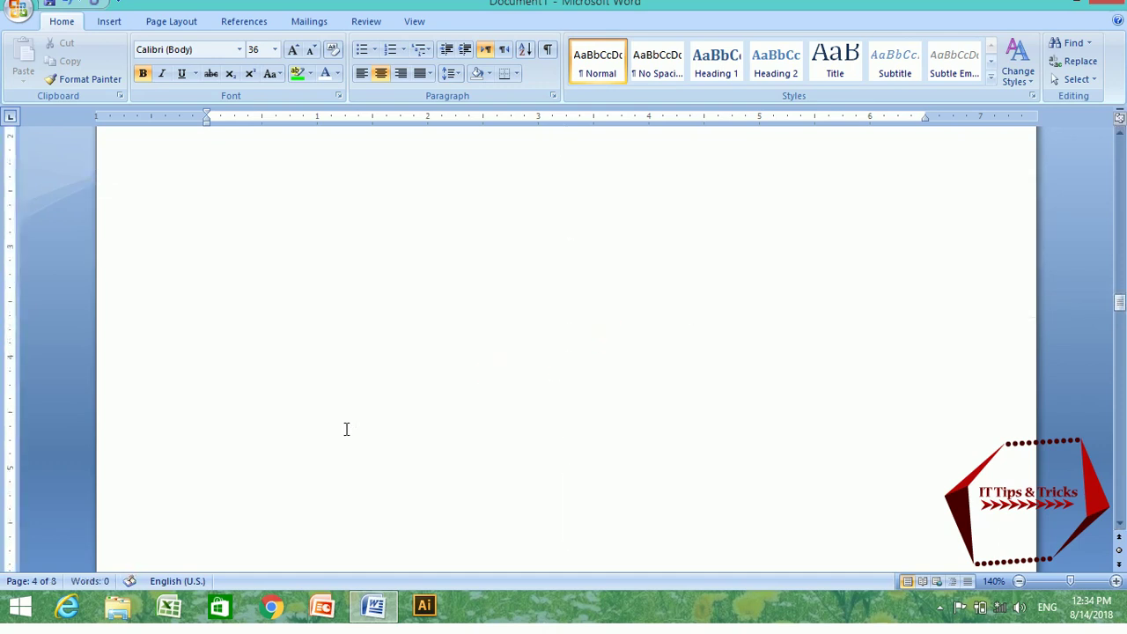
left_click_drag(1120, 304, 1119, 314)
left_click_drag(1120, 313, 1120, 317)
key("Down")
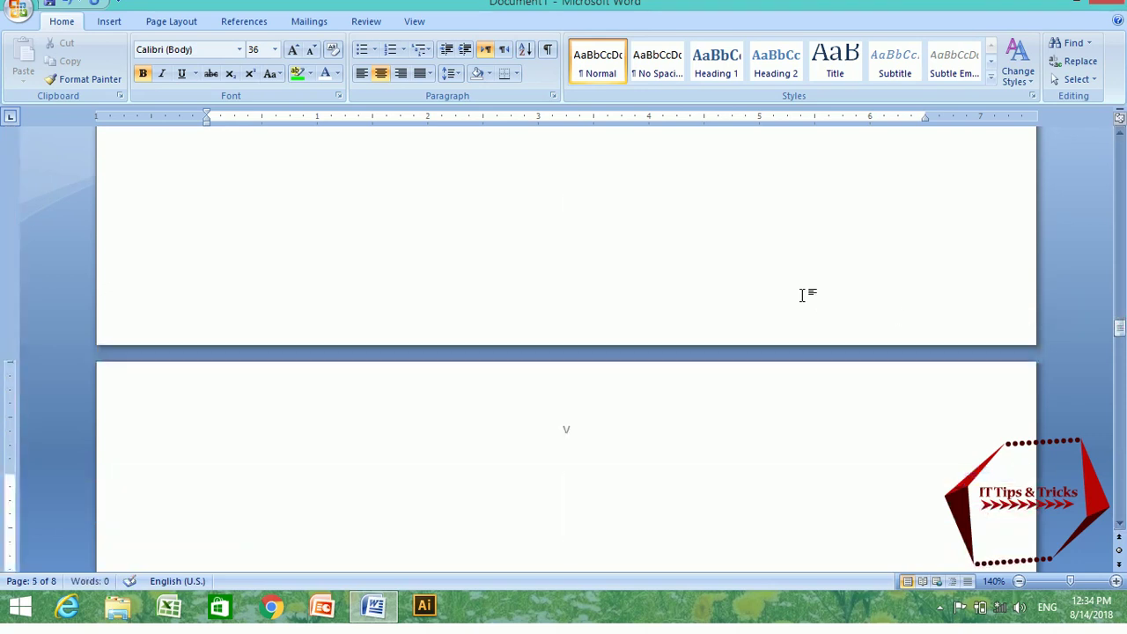
key("Up")
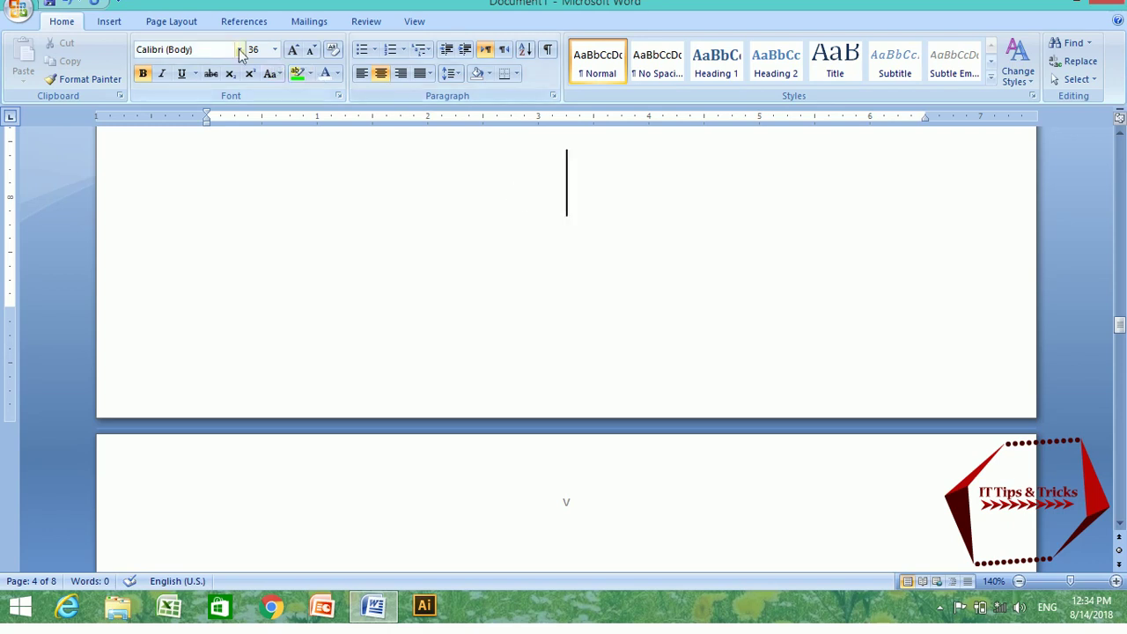
left_click(171, 21)
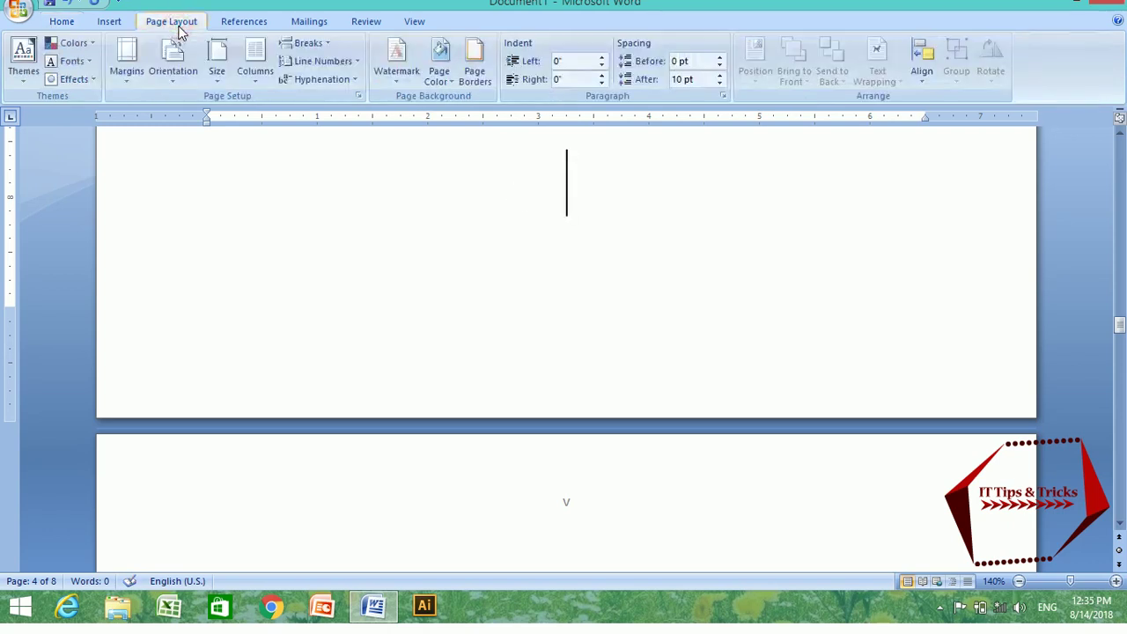
left_click(319, 47)
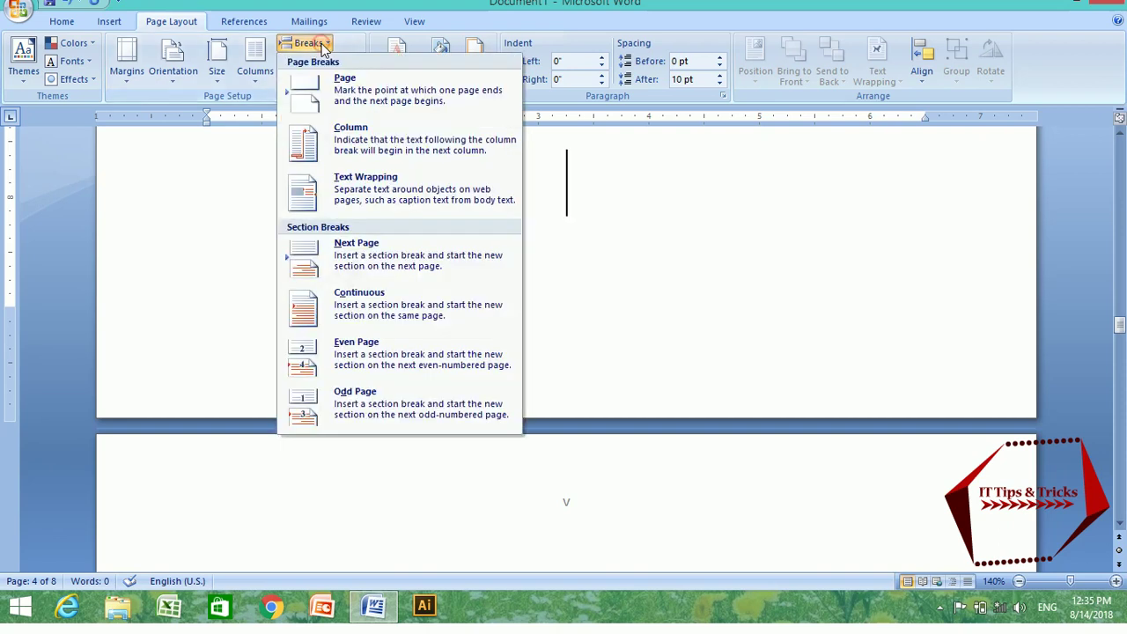
left_click(350, 252)
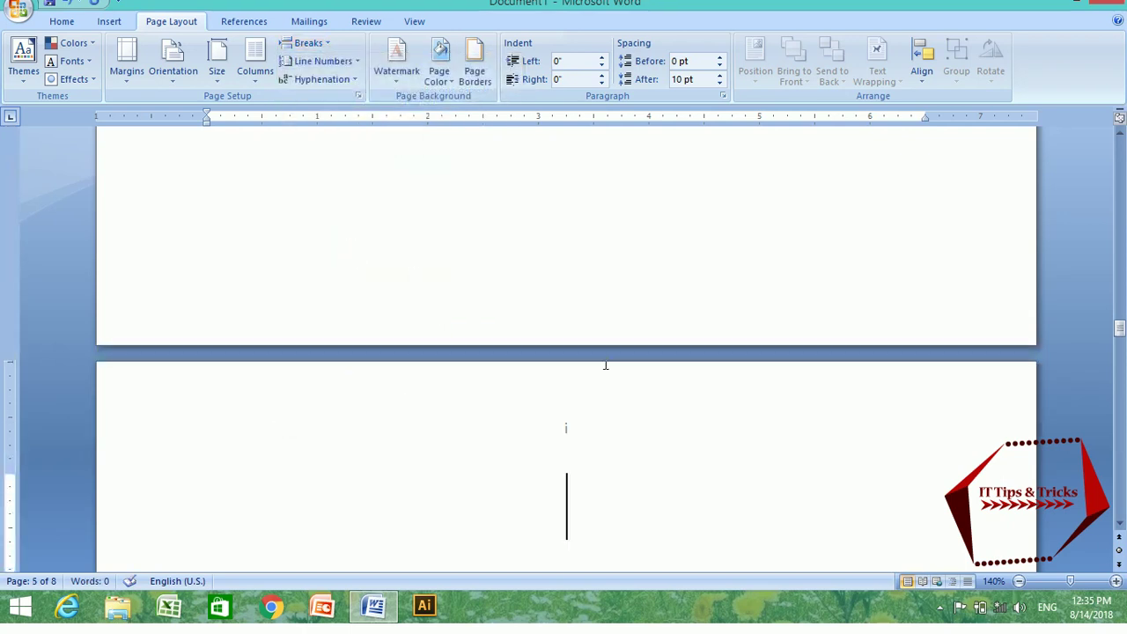
left_click(567, 429)
double_click(567, 430)
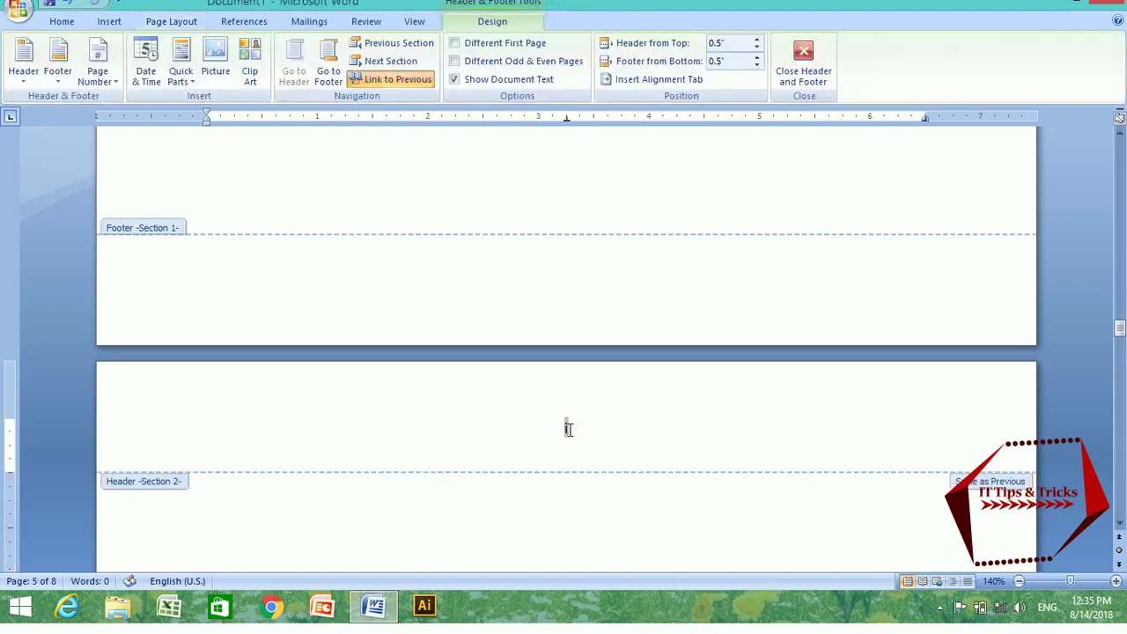
left_click(804, 70)
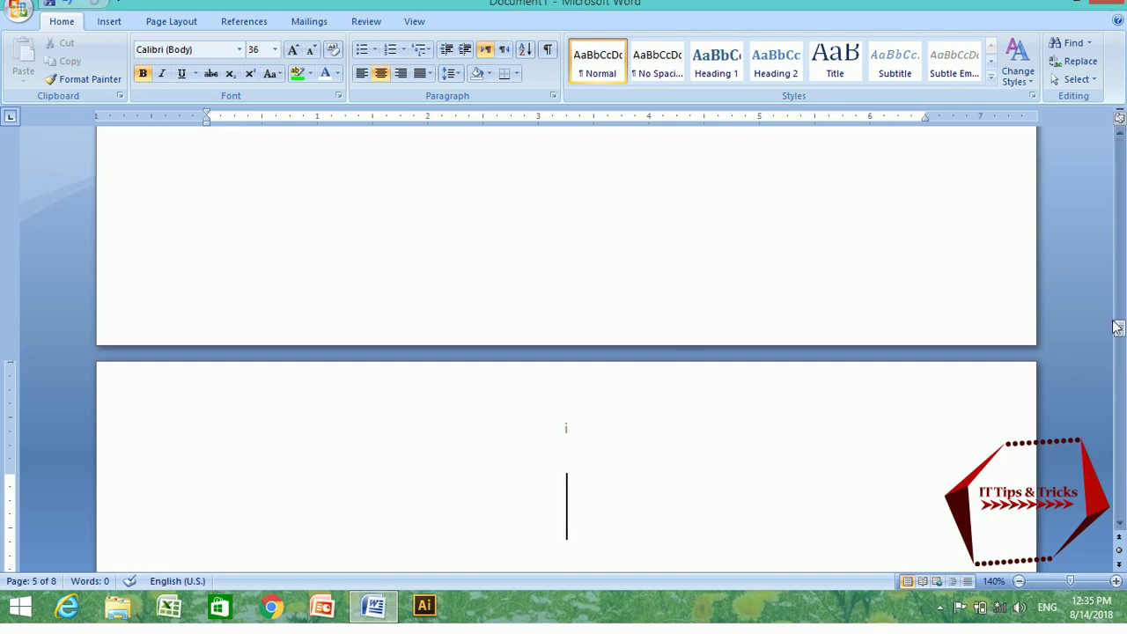
left_click_drag(1118, 328, 1119, 286)
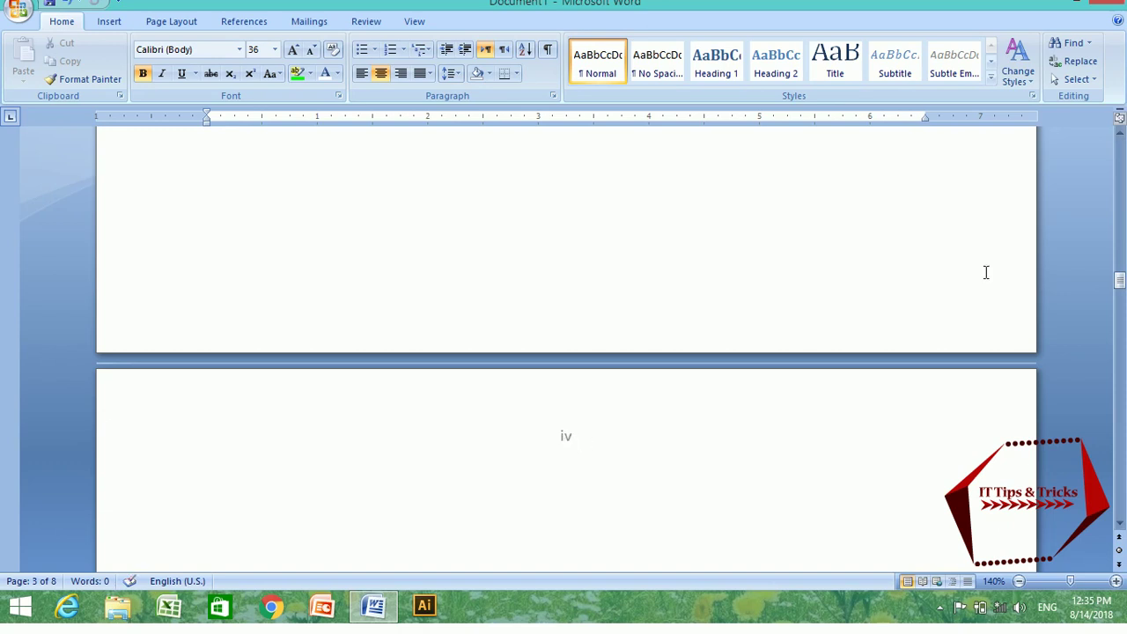
left_click_drag(1119, 280, 1119, 330)
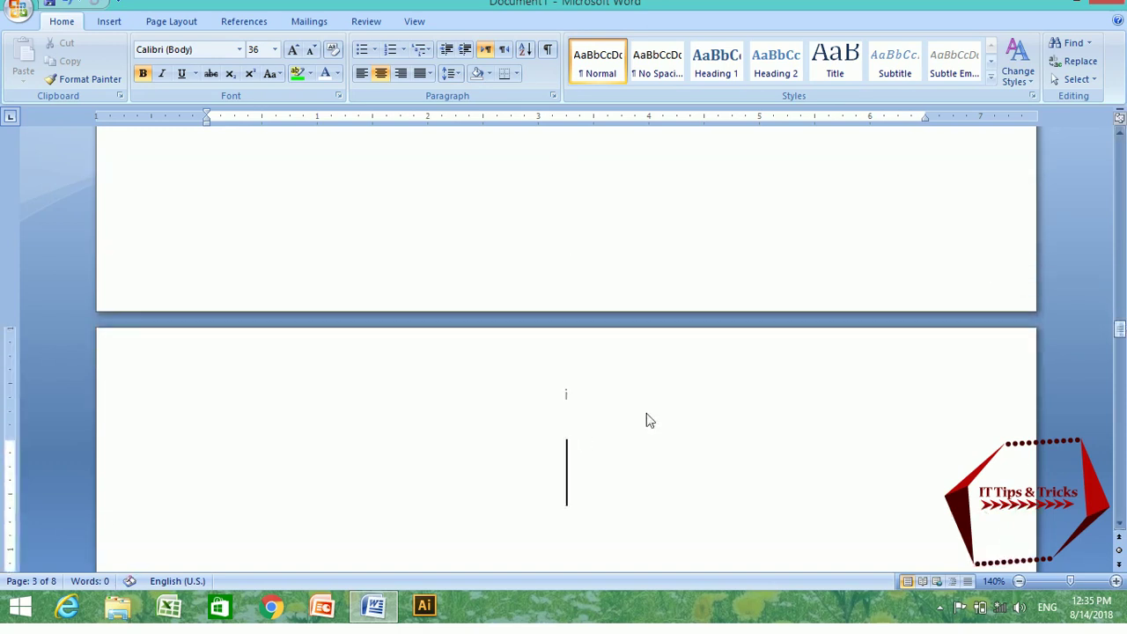
Open the section 2 header and turn off Link to Previous.
double_click(567, 393)
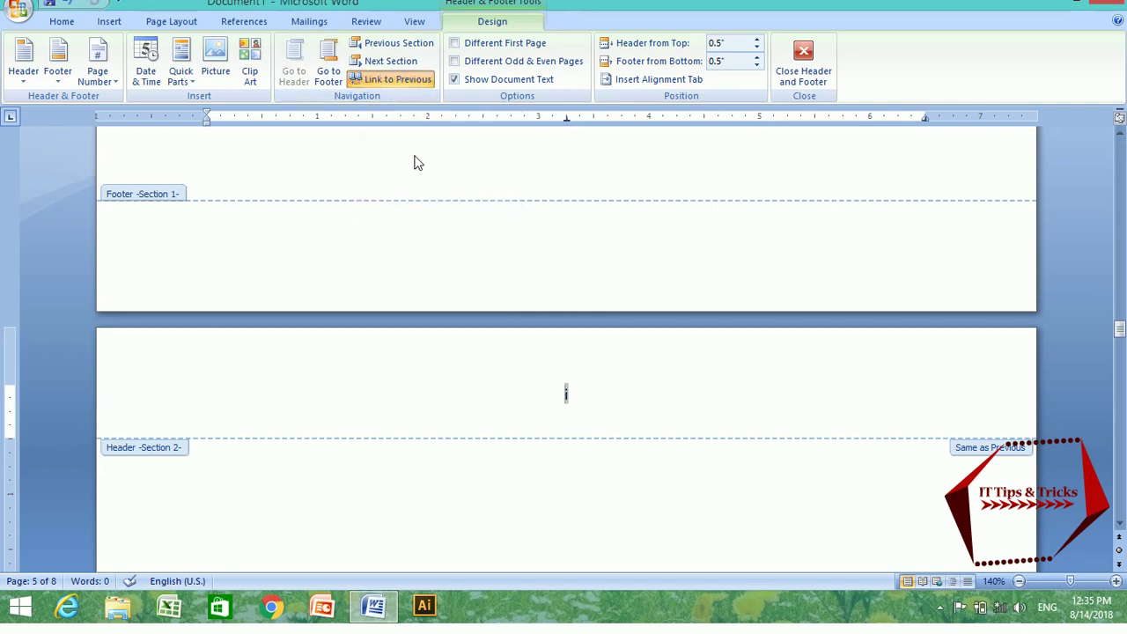
left_click(378, 81)
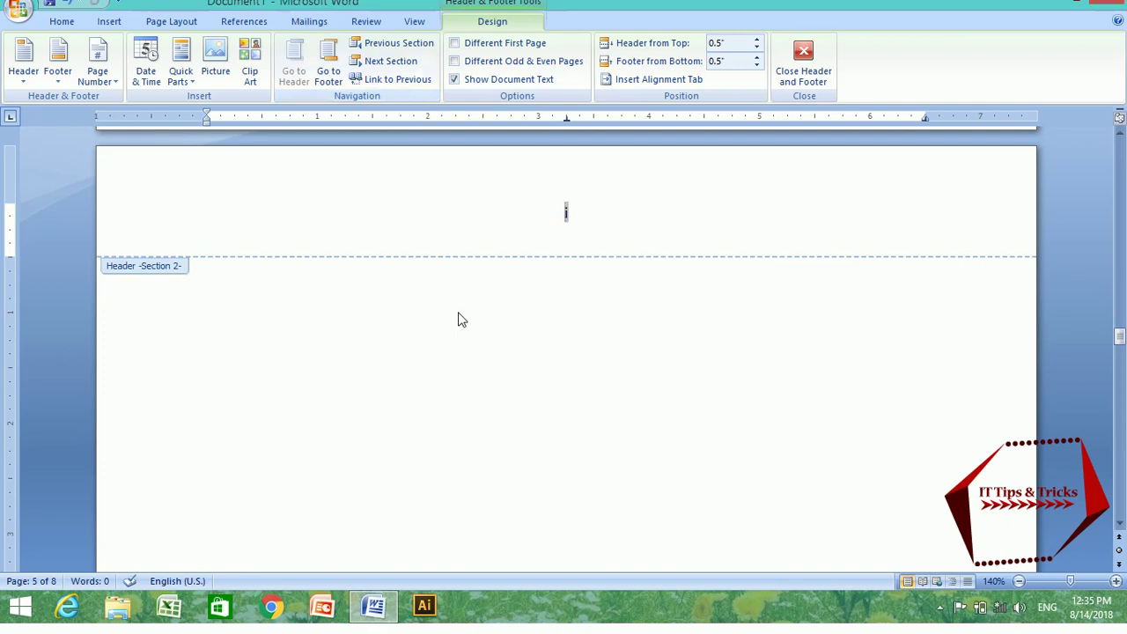
Set section 2's page number format to 1, 2, 3 starting at 1, then close the header.
left_click(105, 77)
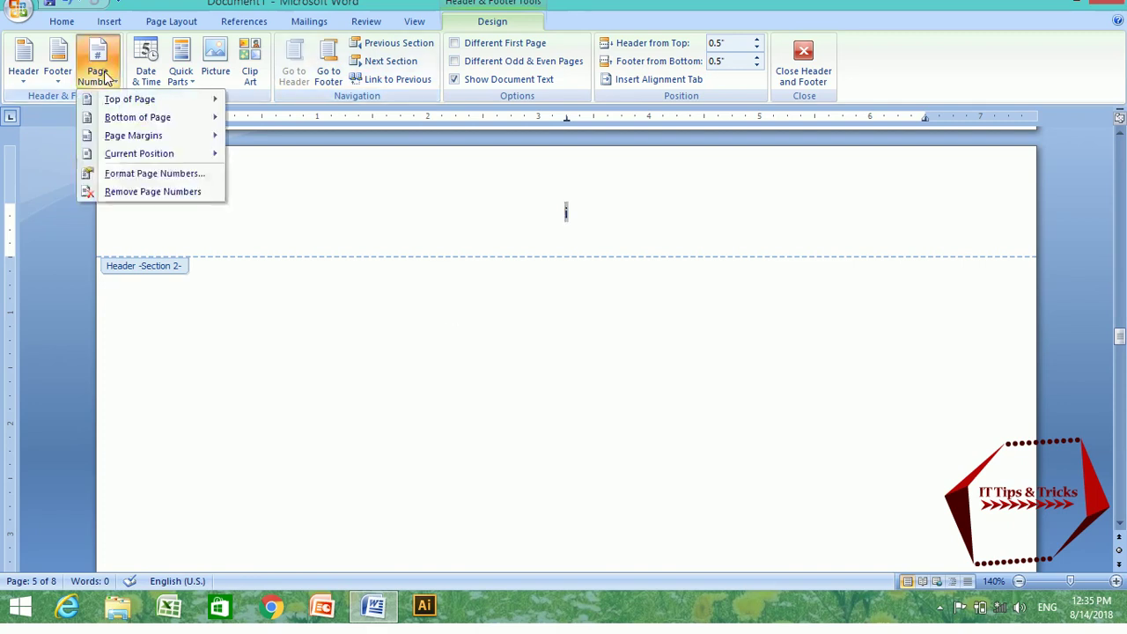
left_click(124, 175)
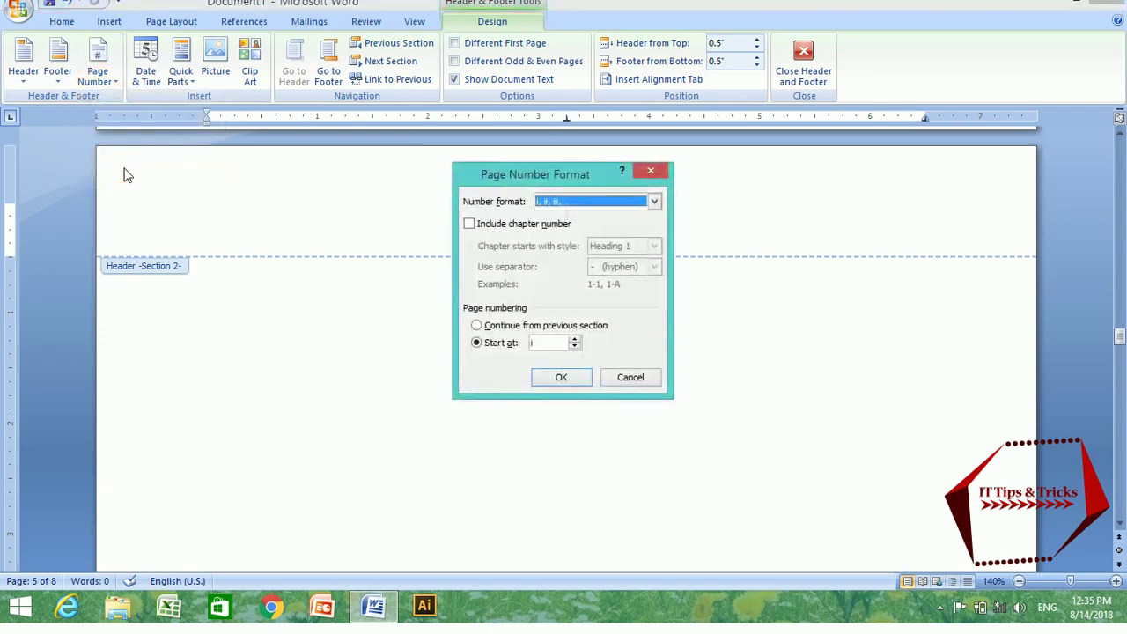
left_click(654, 202)
scroll(653, 243, "up", 1)
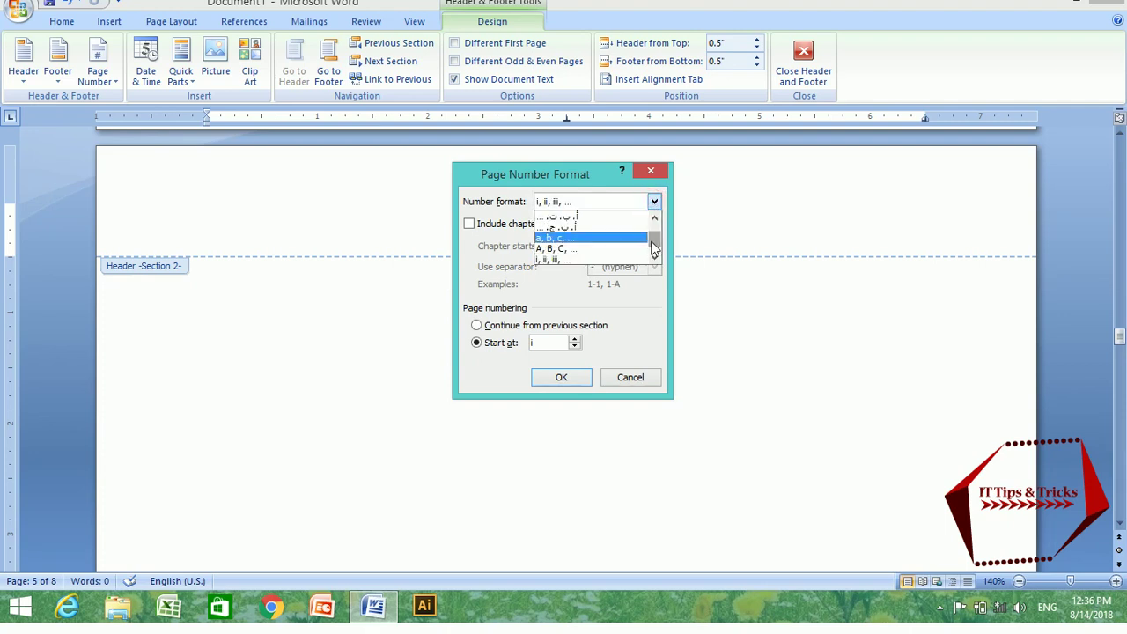
scroll(655, 239, "up", 1)
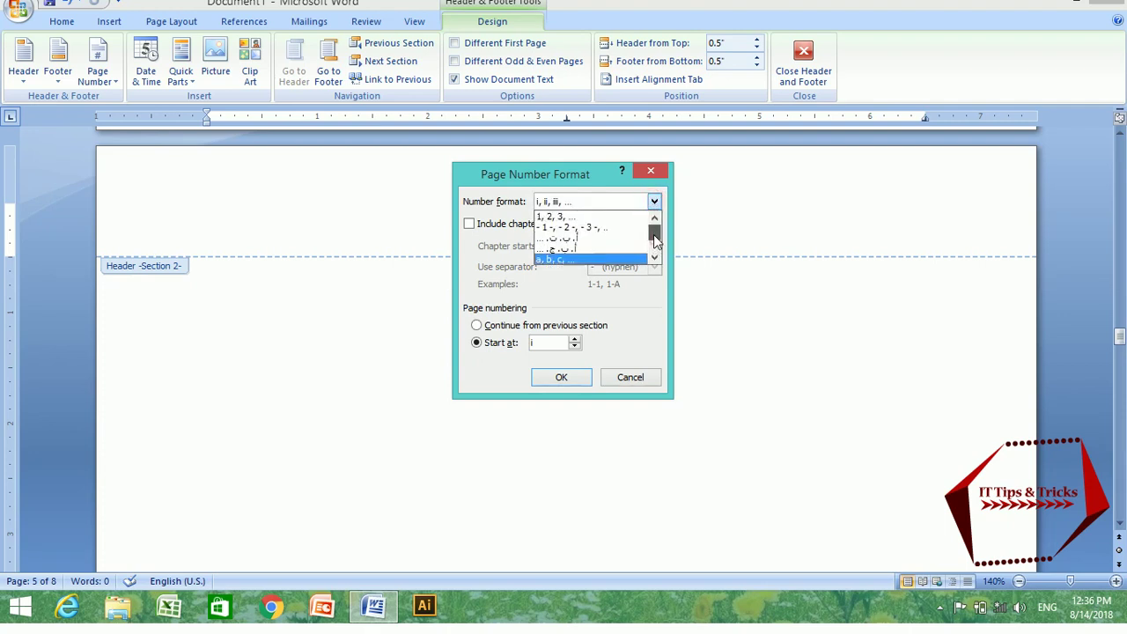
left_click(564, 218)
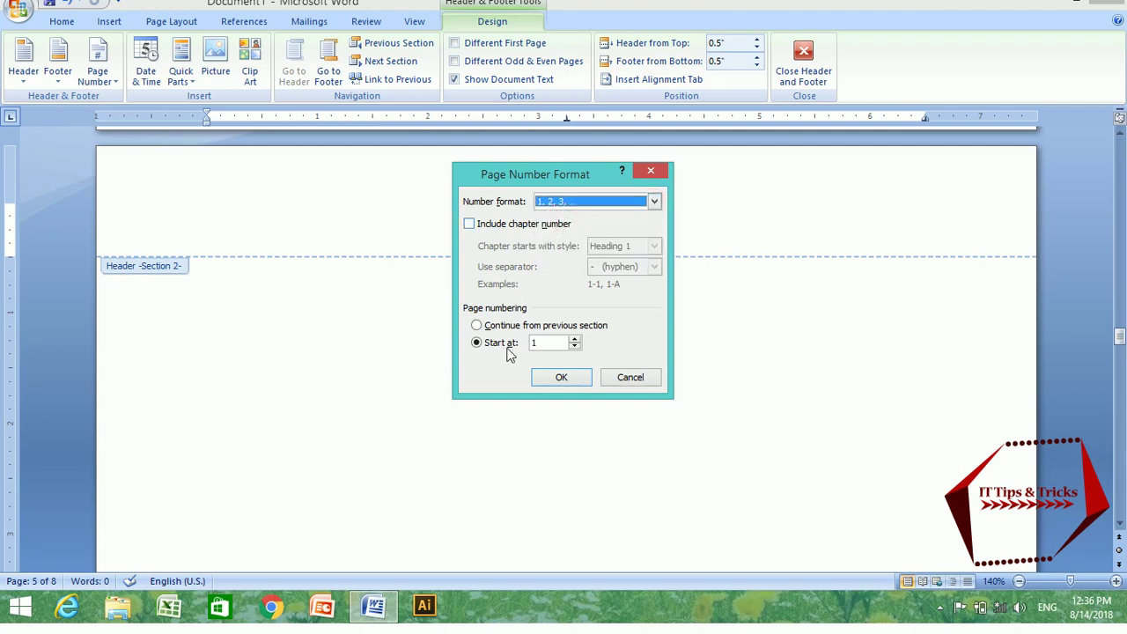
left_click(558, 382)
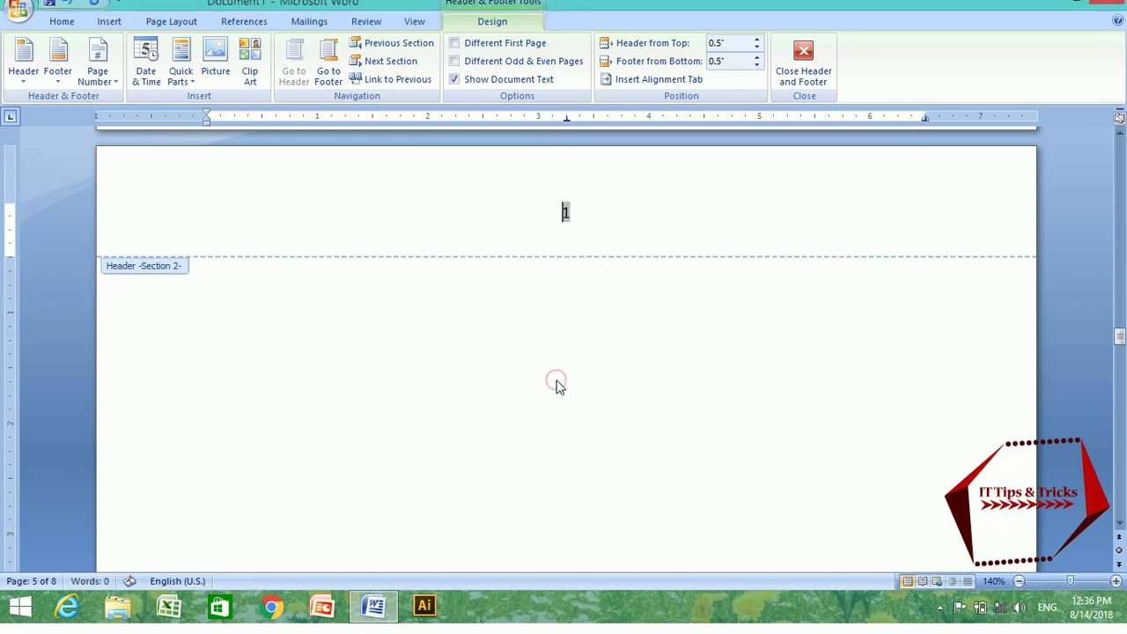
left_click(795, 86)
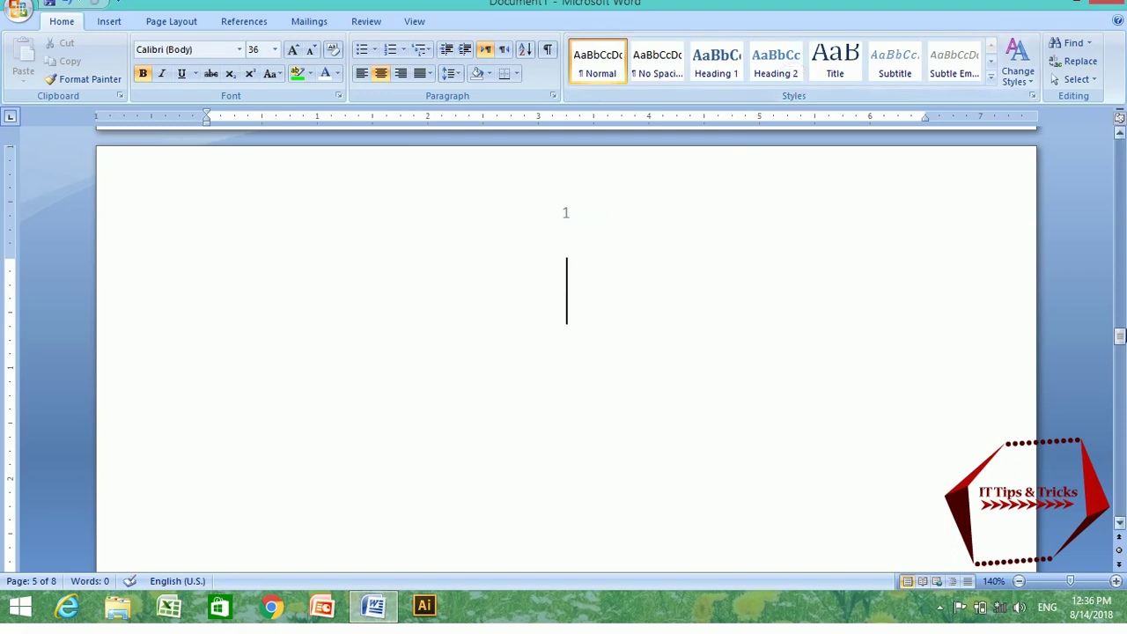
mouse_move(1120, 337)
left_mouse_down()
mouse_move(1121, 424)
mouse_move(1099, 291)
left_mouse_up()
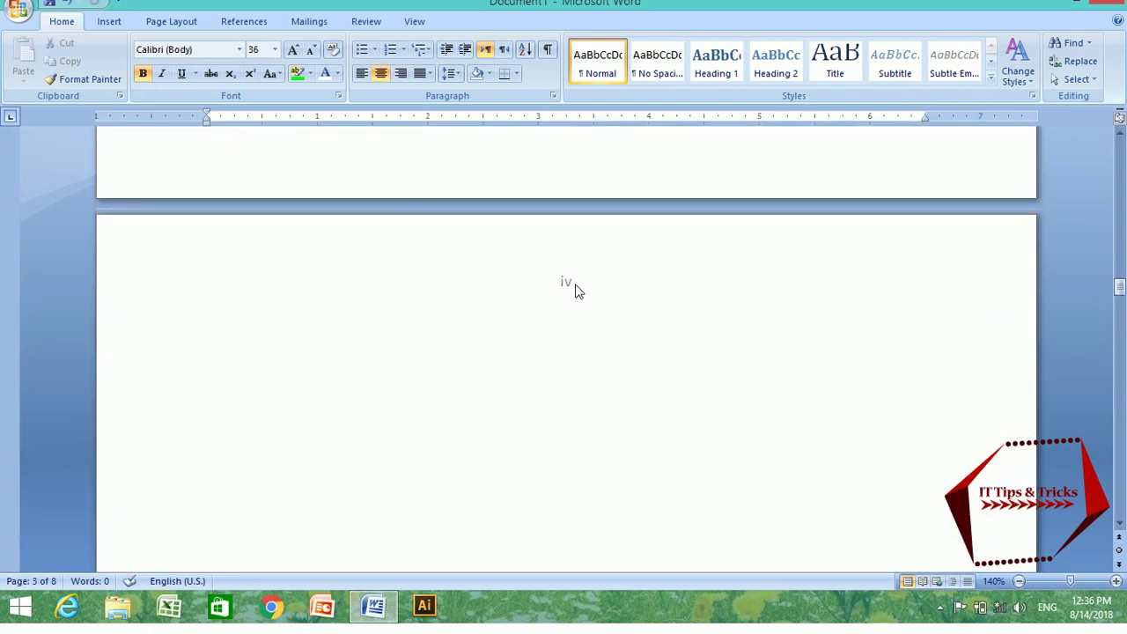
double_click(546, 284)
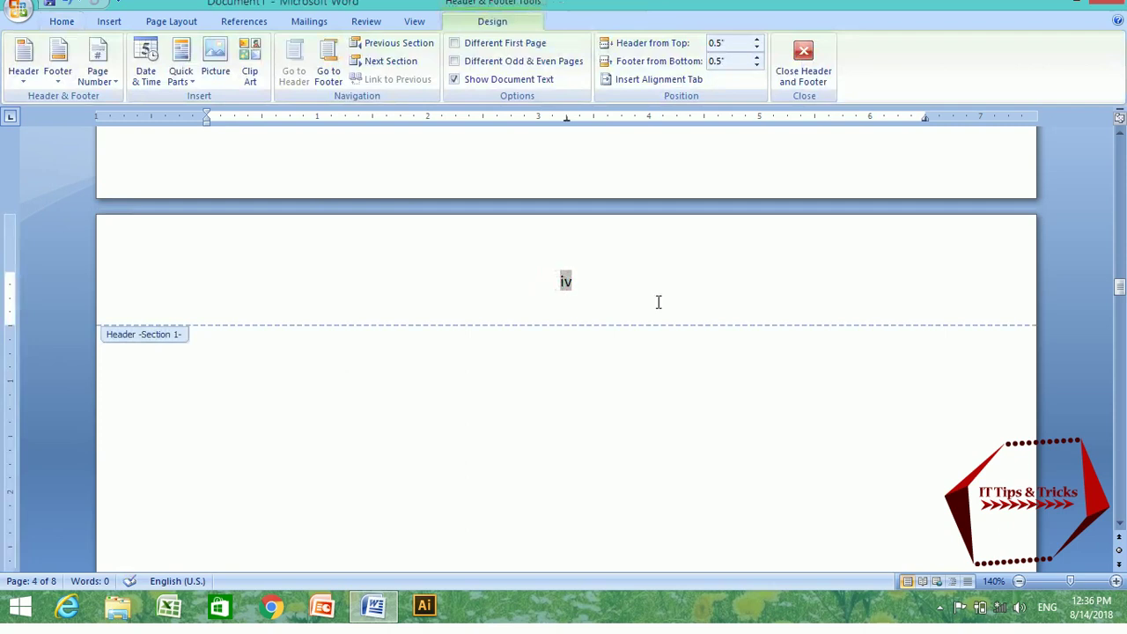
double_click(658, 302)
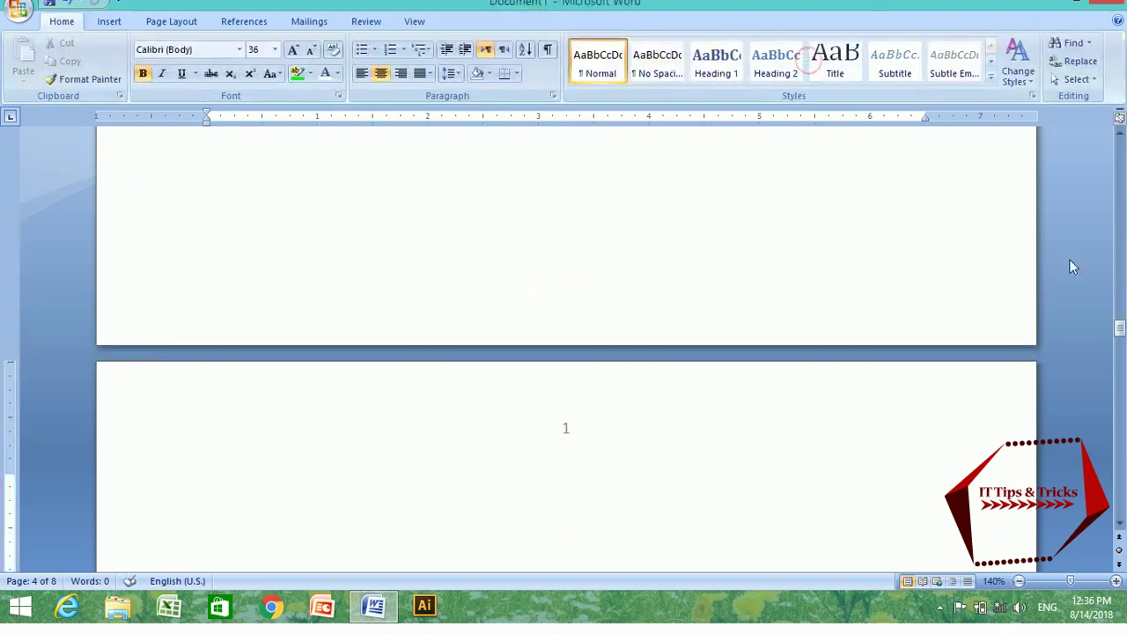
Scroll the document slightly and show the hidden taskbar notification icons.
mouse_move(1120, 333)
left_mouse_down()
mouse_move(1116, 292)
mouse_move(1120, 335)
left_mouse_up()
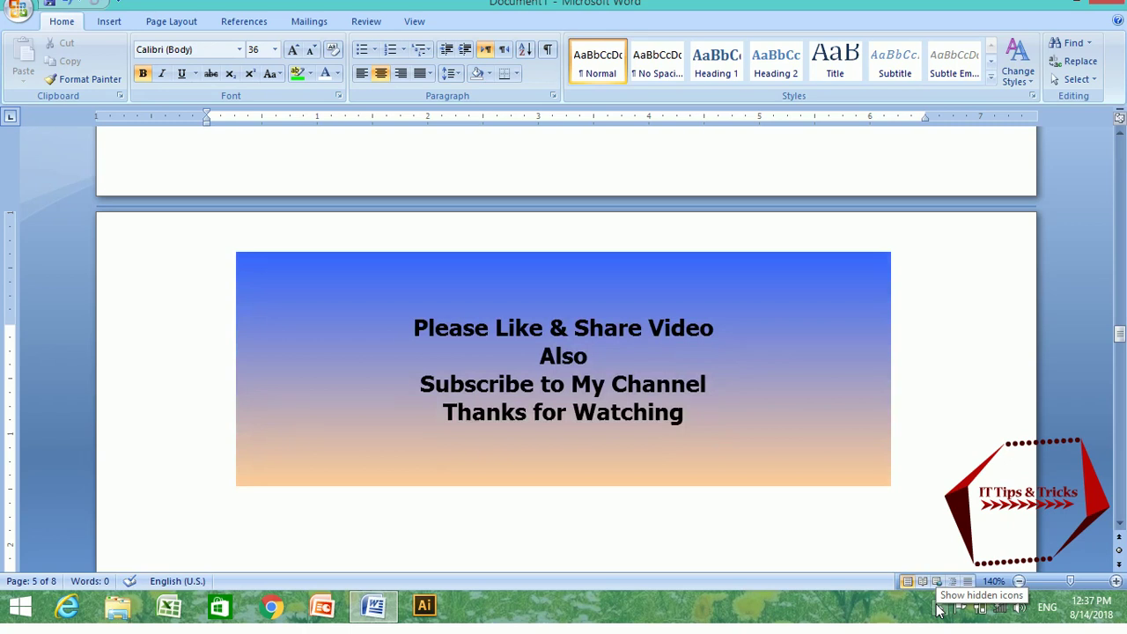
left_click(938, 608)
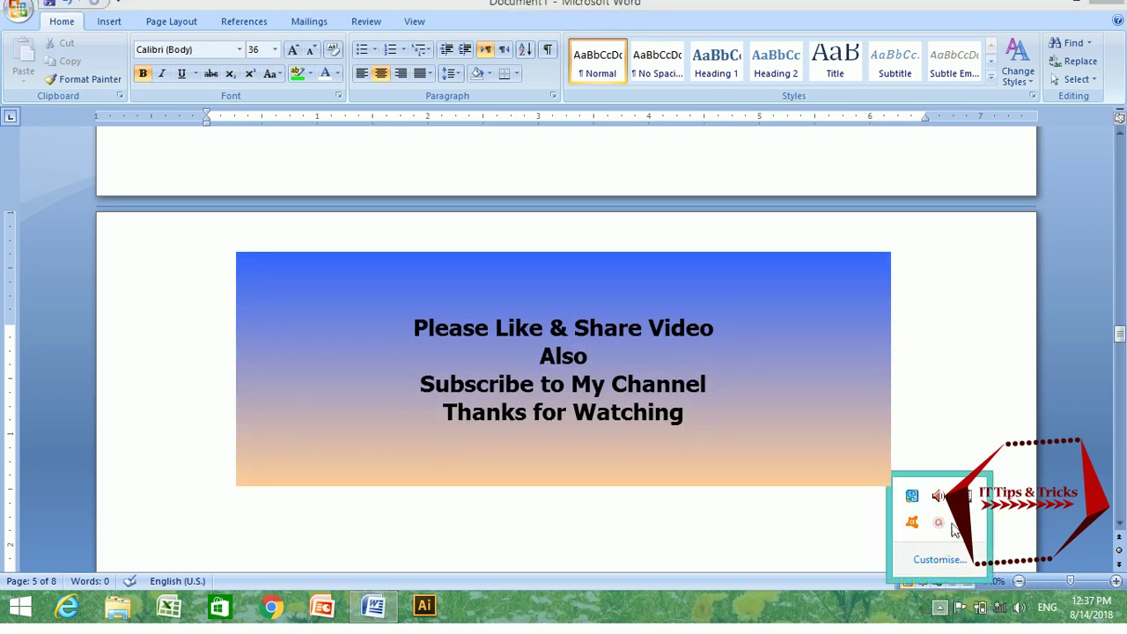